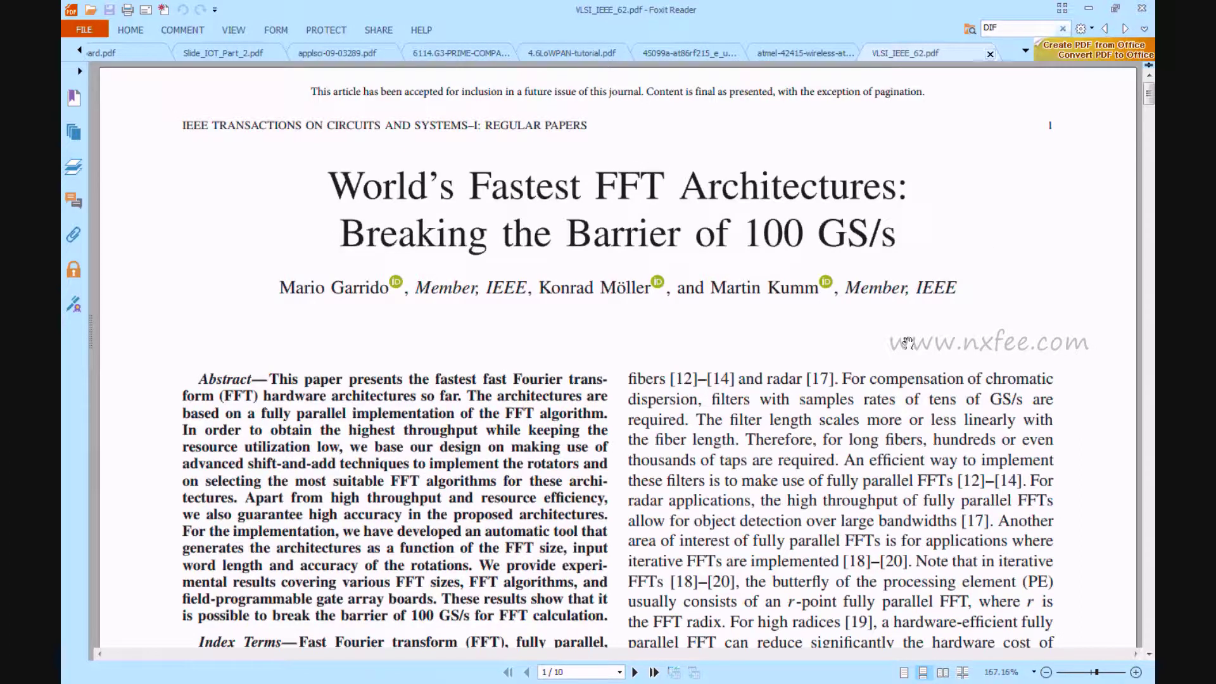
Read page 1 of the FFT paper from the abstract through the highlighted MDC, MDF, SCM, MCM, CMM and Cooley-Tukey passages.
scroll(907, 343, "down", 3)
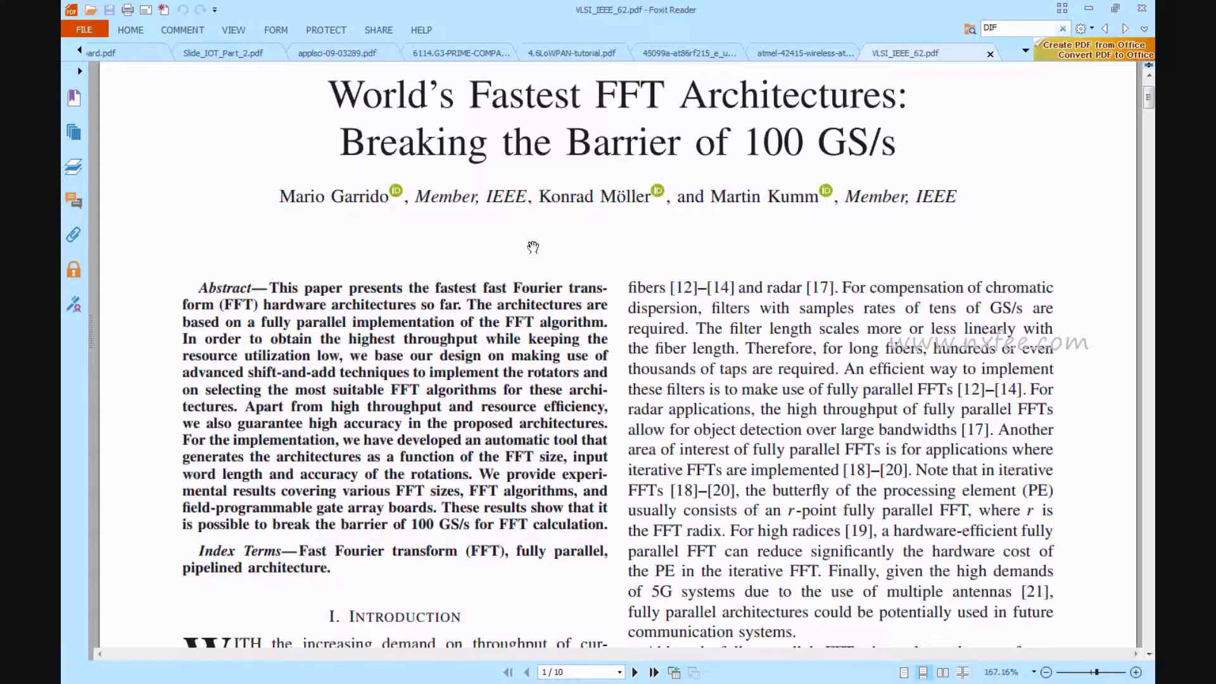
scroll(533, 246, "down", 3)
scroll(533, 246, "down", 1)
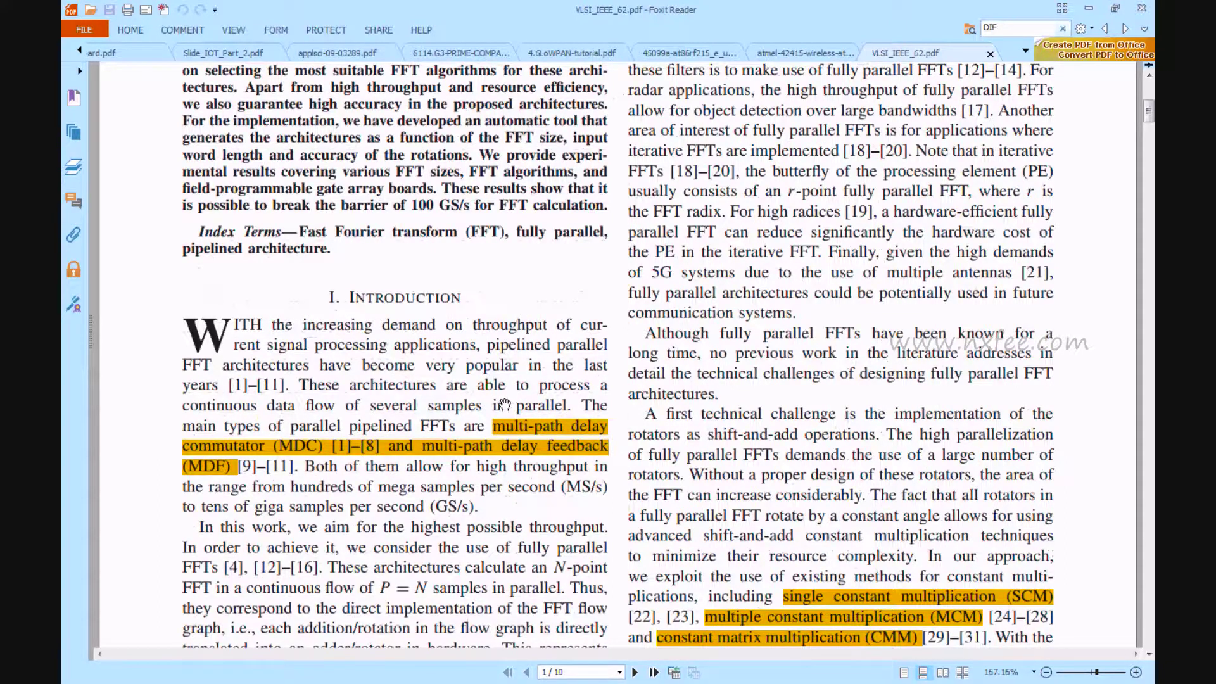
scroll(505, 404, "down", 2)
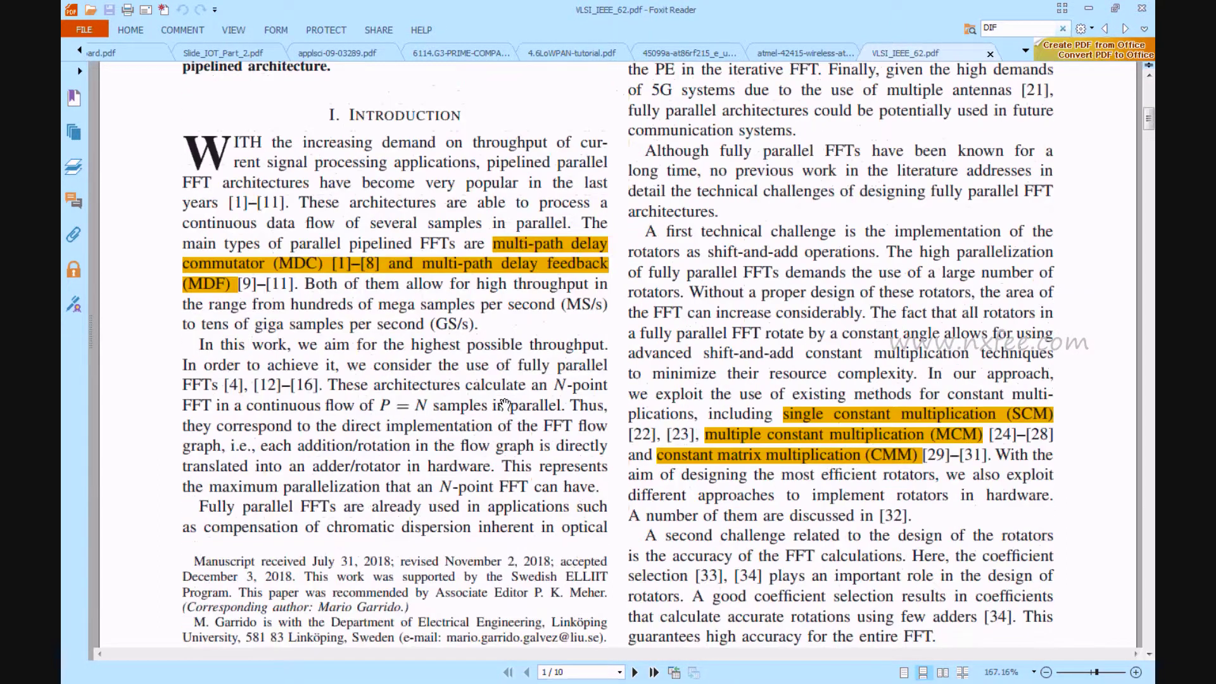
scroll(505, 404, "down", 2)
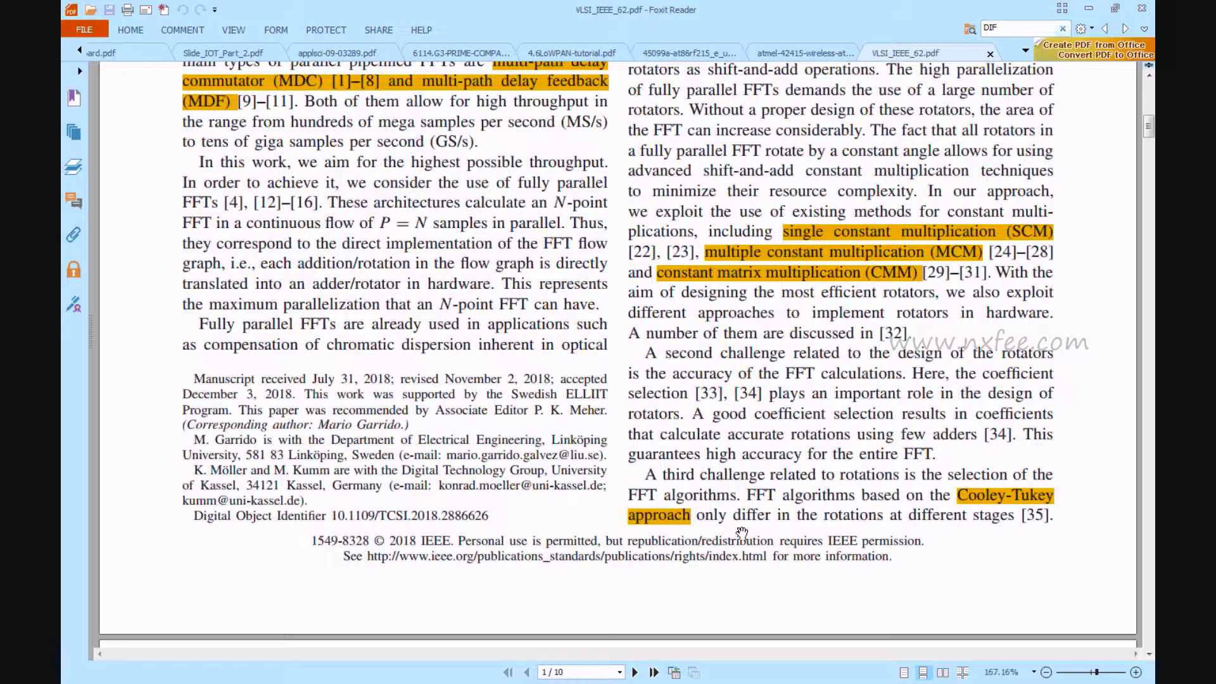
scroll(738, 500, "down", 4)
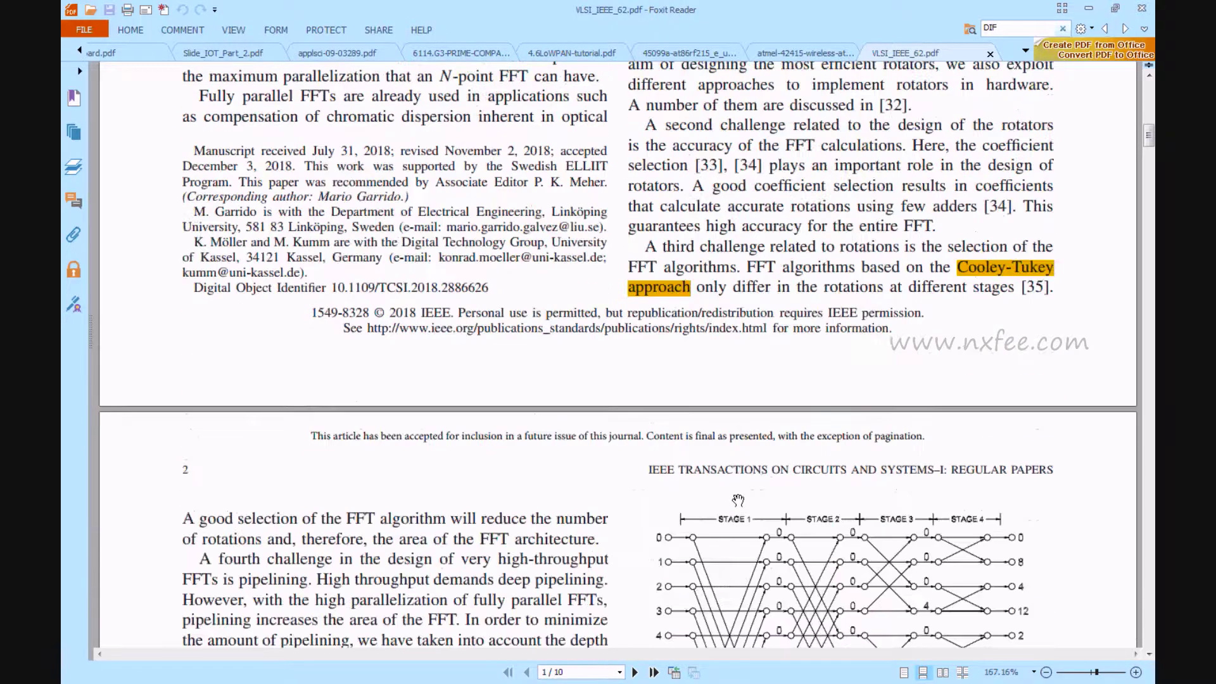
Examine the 16-point radix-2² DIF flow graph in Fig. 1 and the fully parallel hardware architecture in Fig. 2.
scroll(738, 500, "down", 3)
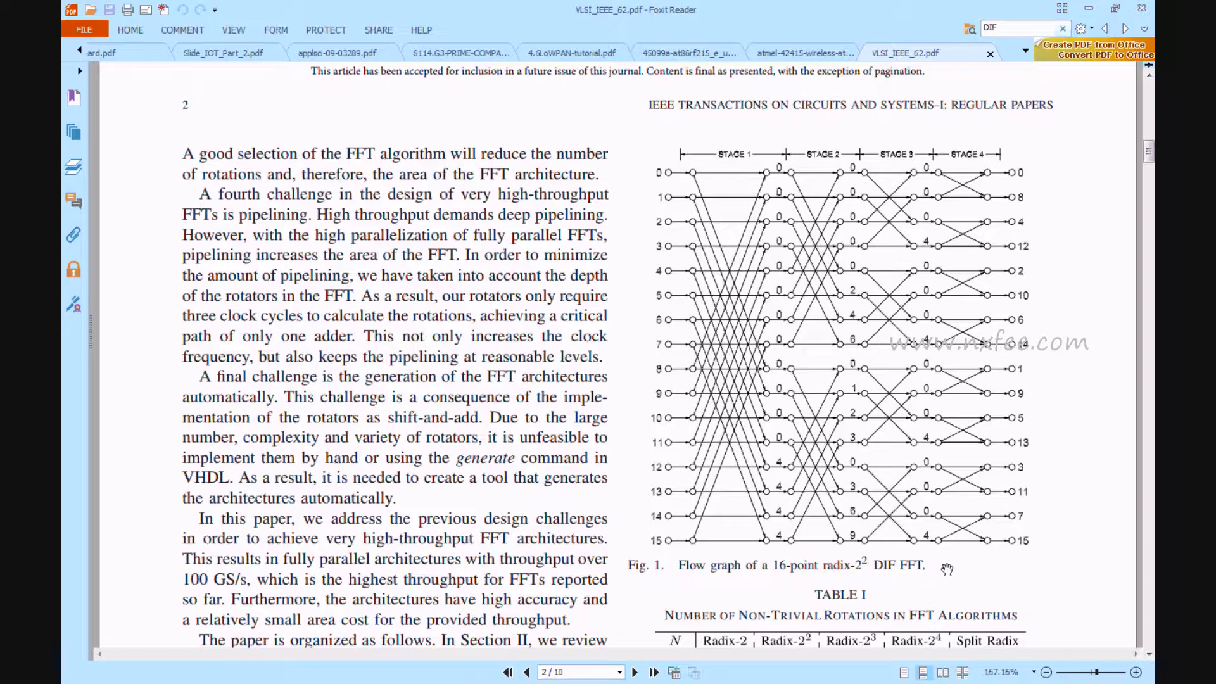
scroll(935, 535, "down", 12)
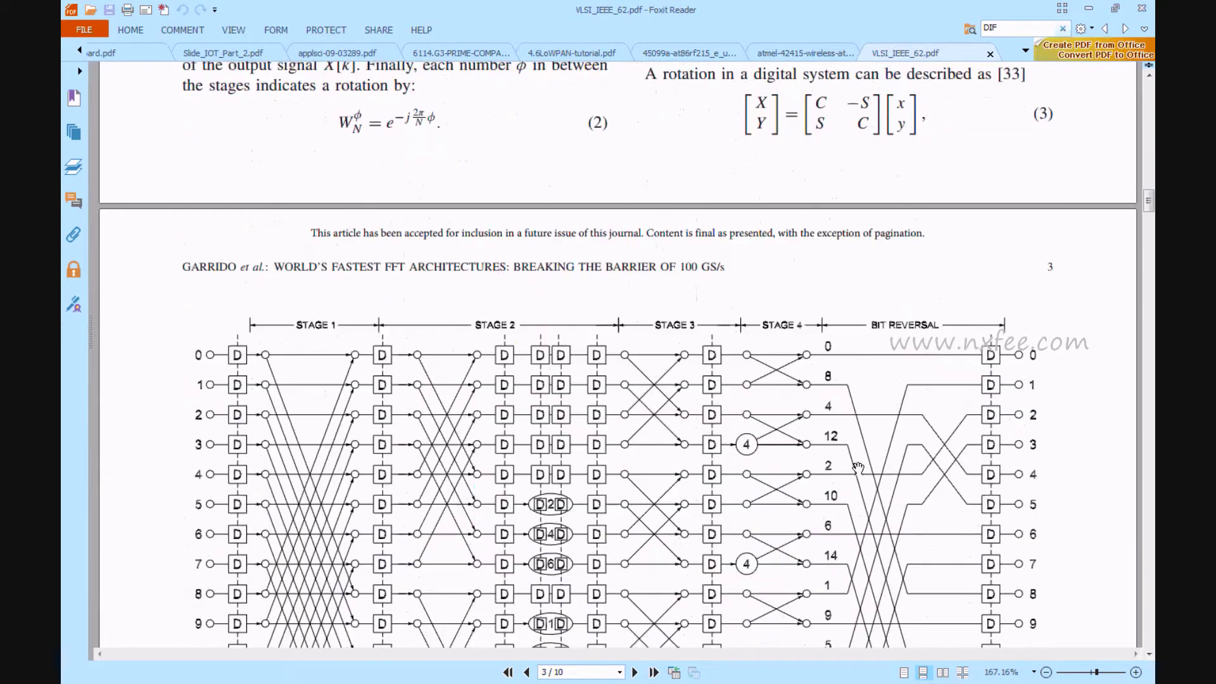
scroll(858, 467, "down", 5)
scroll(858, 466, "down", 2)
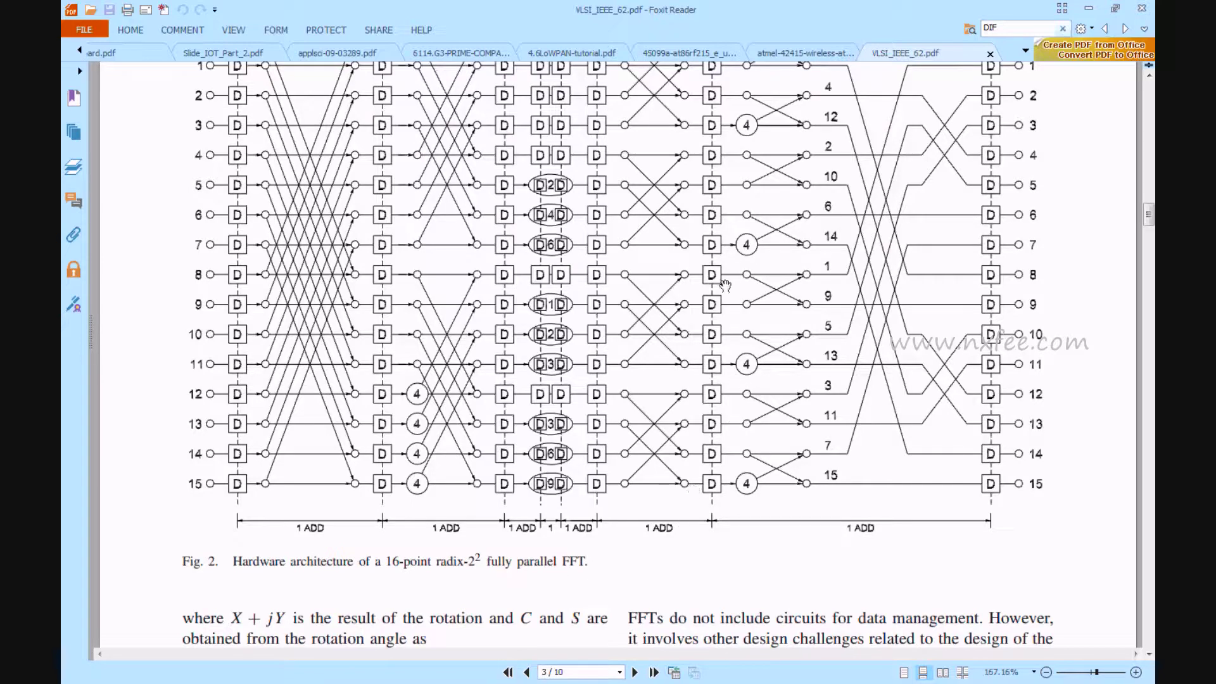
scroll(722, 288, "up", 2)
scroll(708, 355, "down", 1)
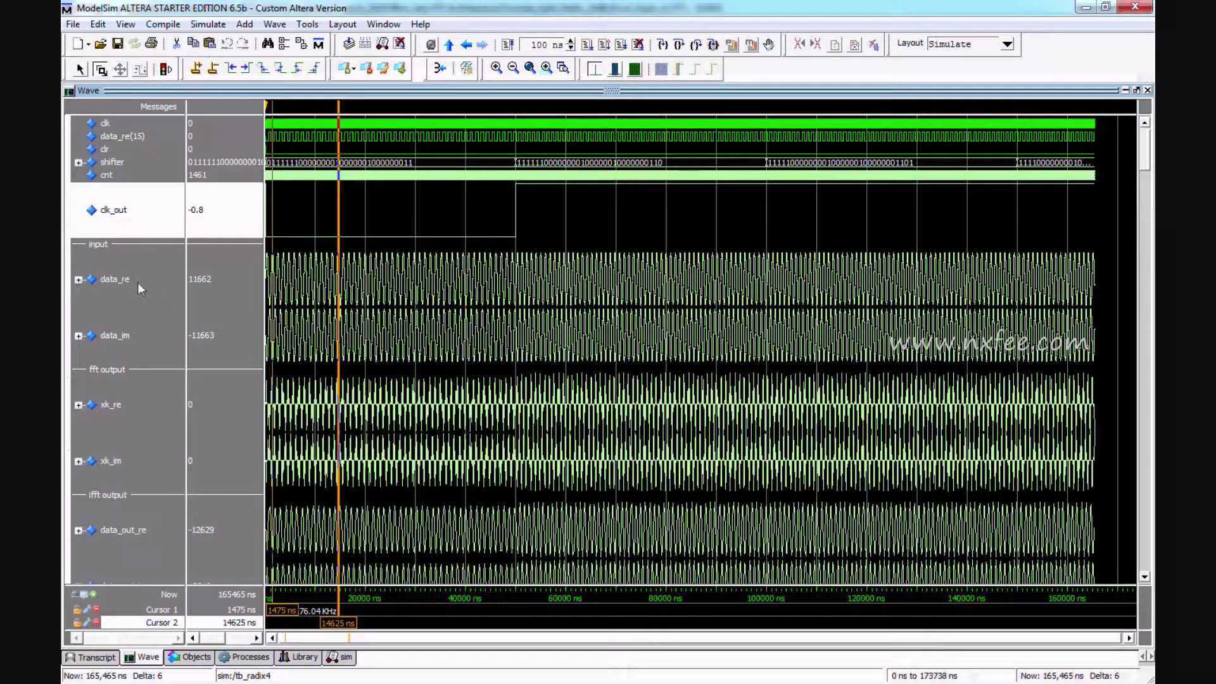
In ModelSim, highlight the inputs data_re and data_im and zoom the waveform to about 43270–57443 ns around the clk_out transition.
left_click(139, 283)
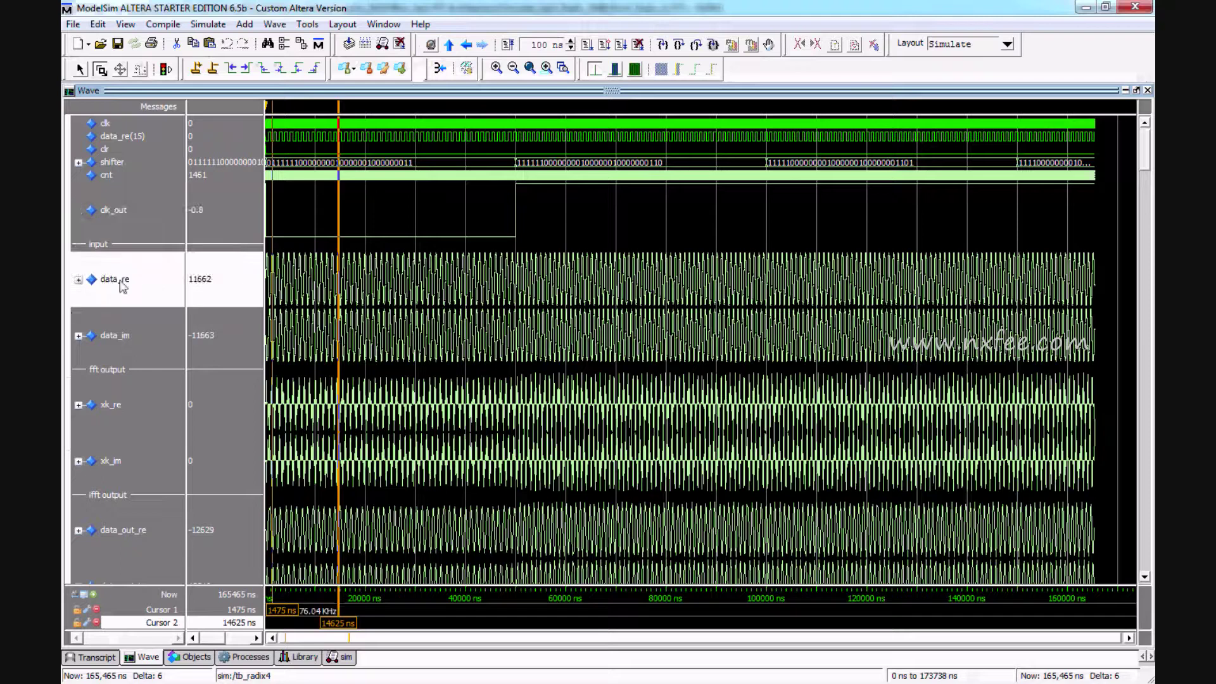
left_click(135, 340)
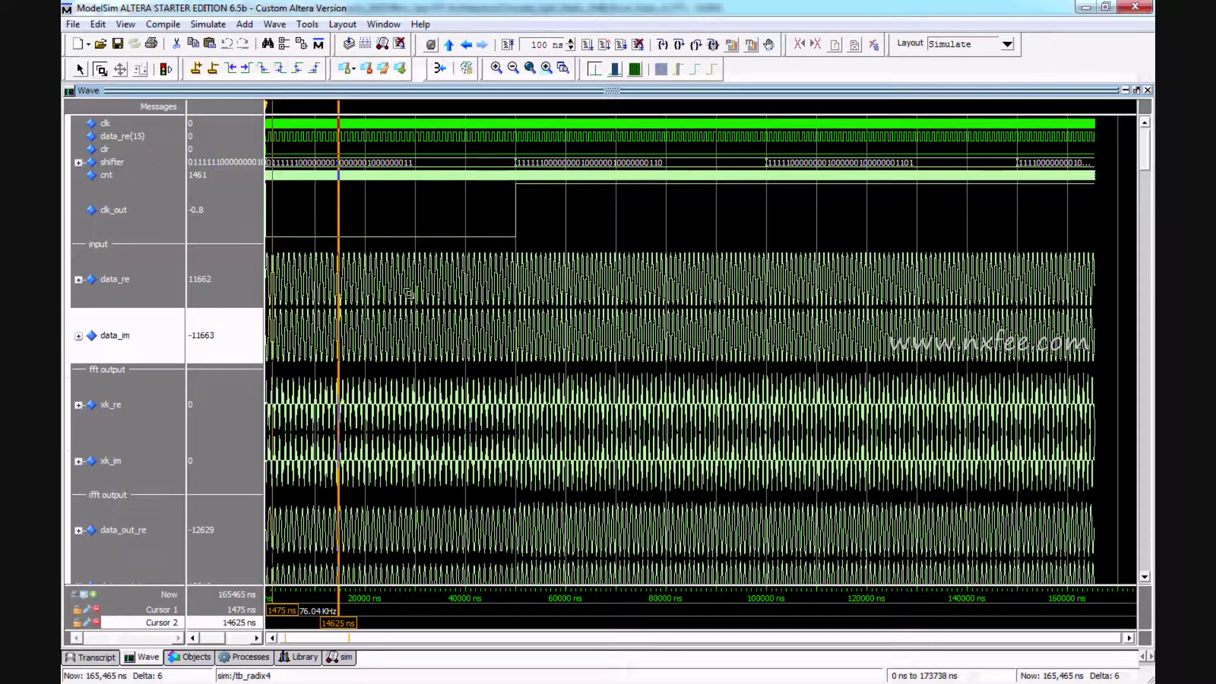
left_click_drag(388, 229, 691, 273)
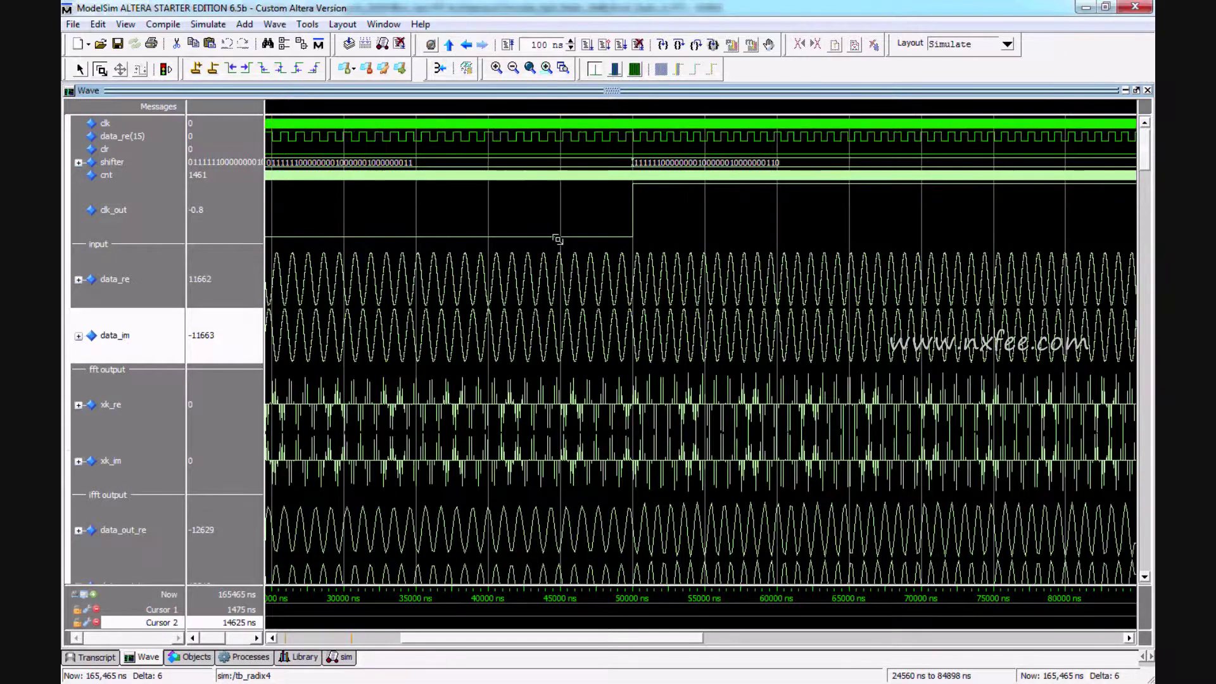
left_click_drag(507, 349, 904, 277)
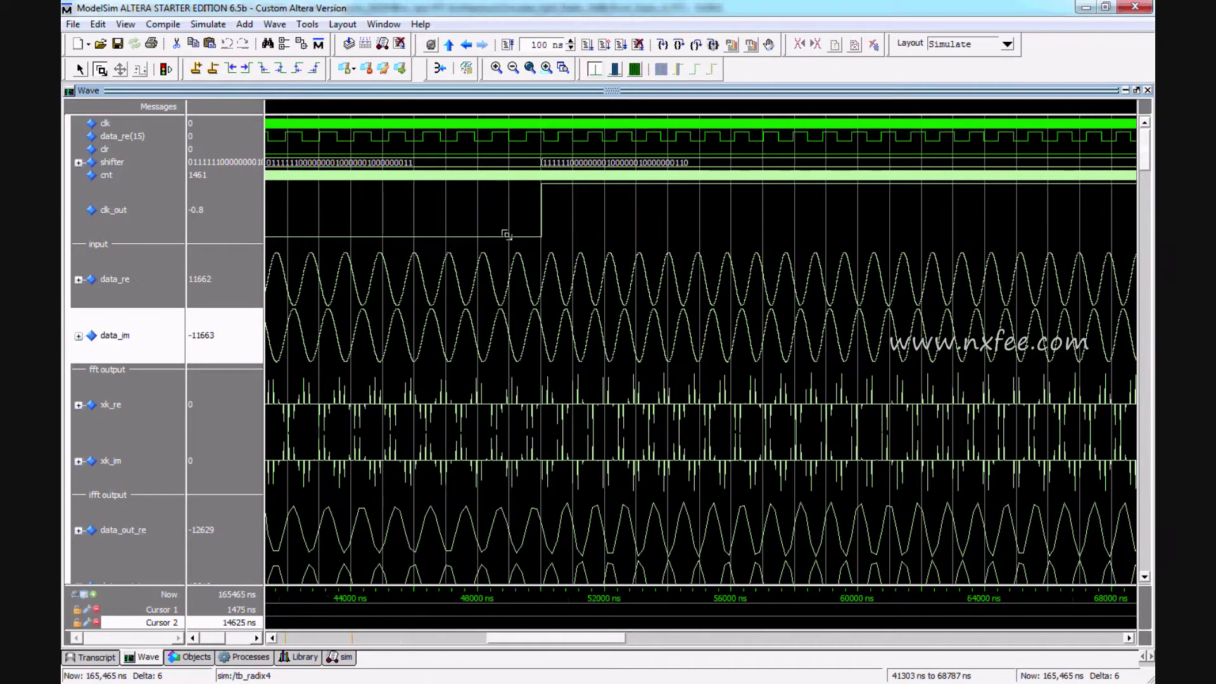
left_click_drag(327, 347, 778, 273)
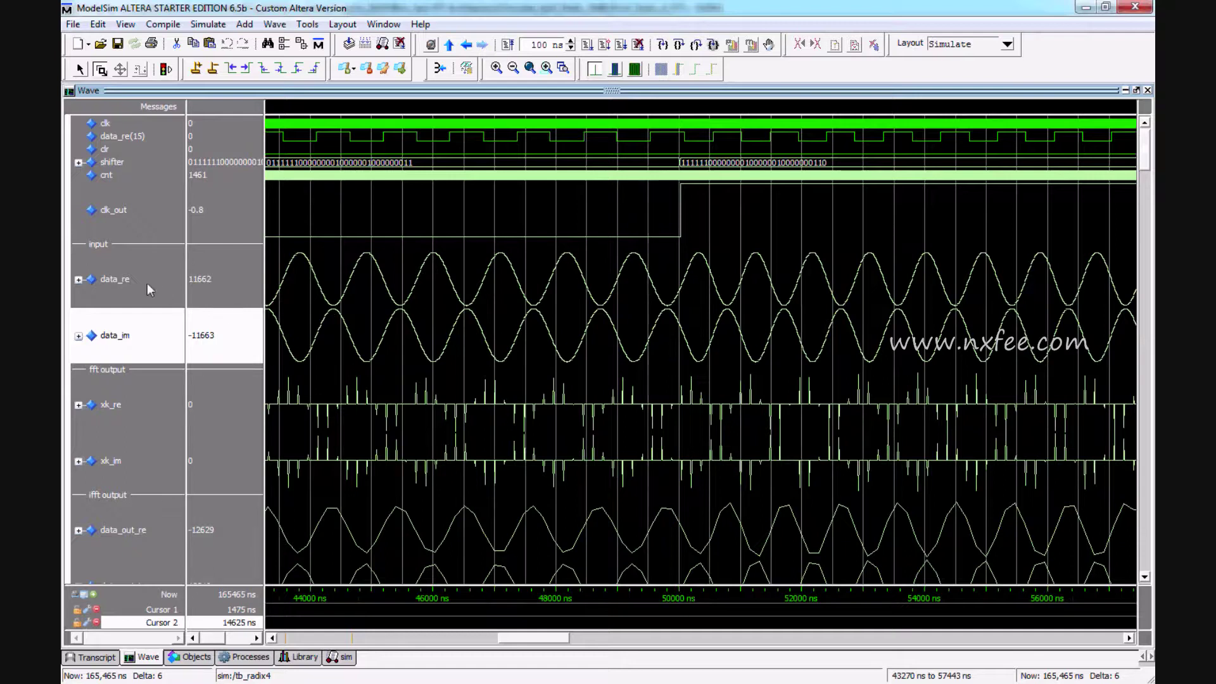
Inspect the FFT output waveforms xk_re and xk_im by highlighting each signal.
left_click(121, 406)
left_click(118, 451)
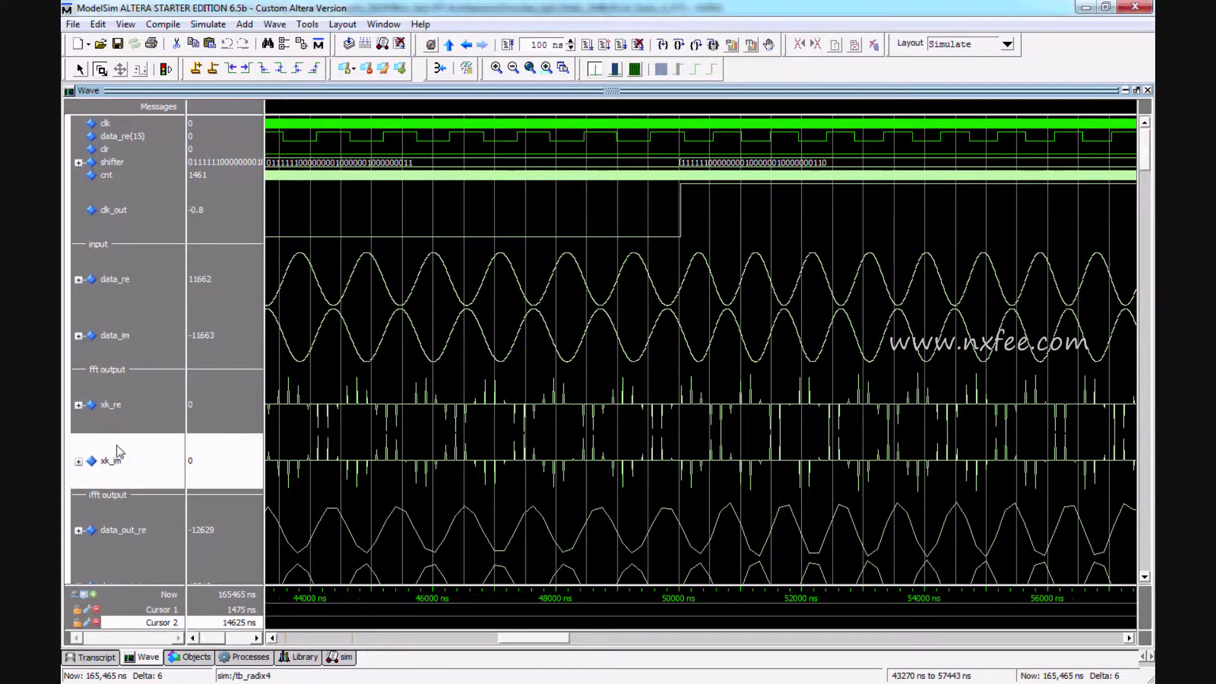
left_click(124, 431)
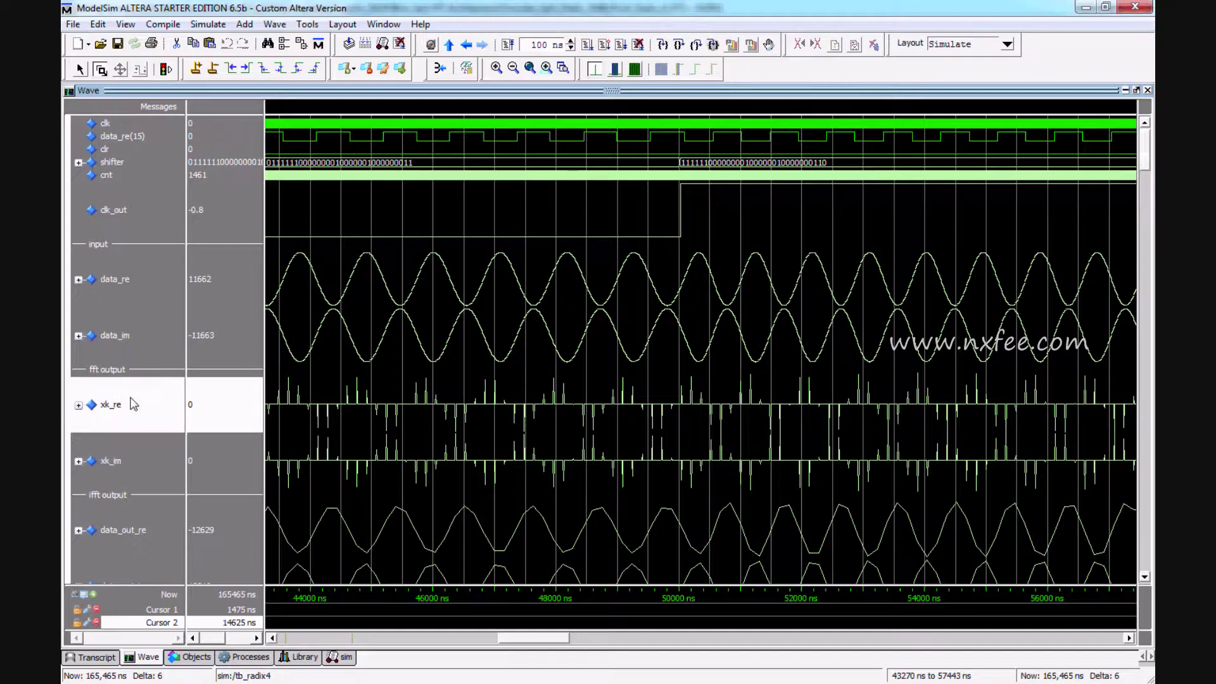
left_click(124, 453)
Inspect the IFFT outputs data_out_re and data_out_im and the clk_out signal, and fit the full simulation in the waveform view.
scroll(125, 454, "down", 1)
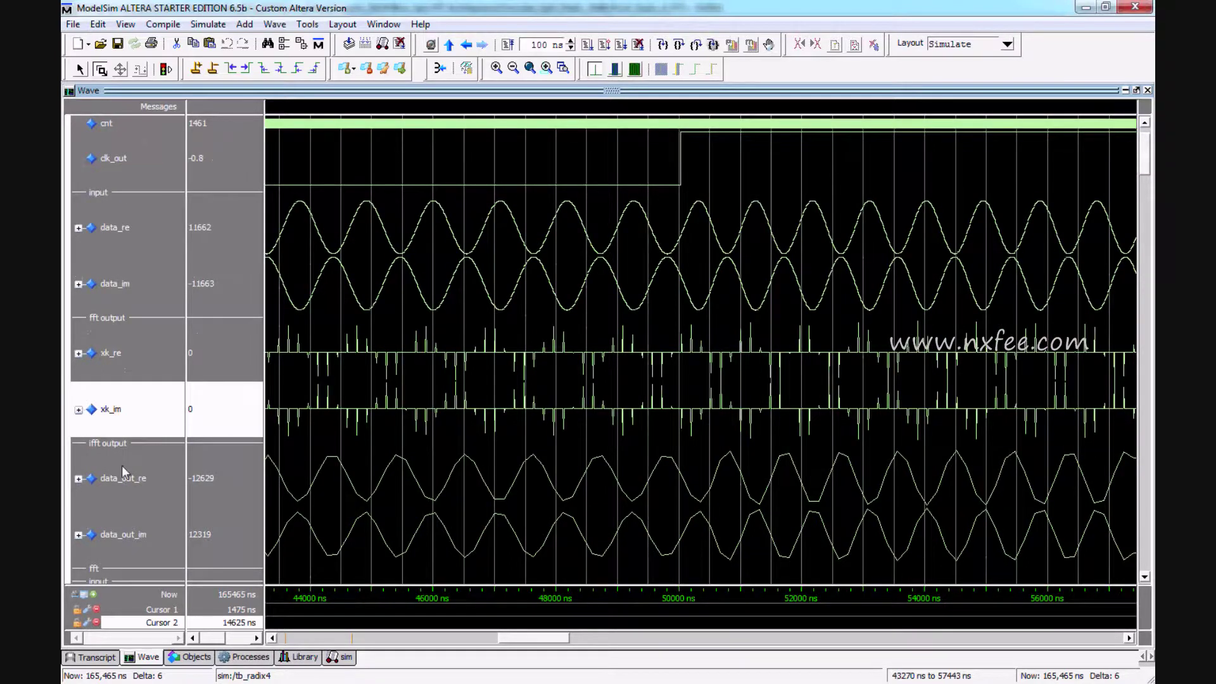
left_click(122, 466)
left_click(132, 517)
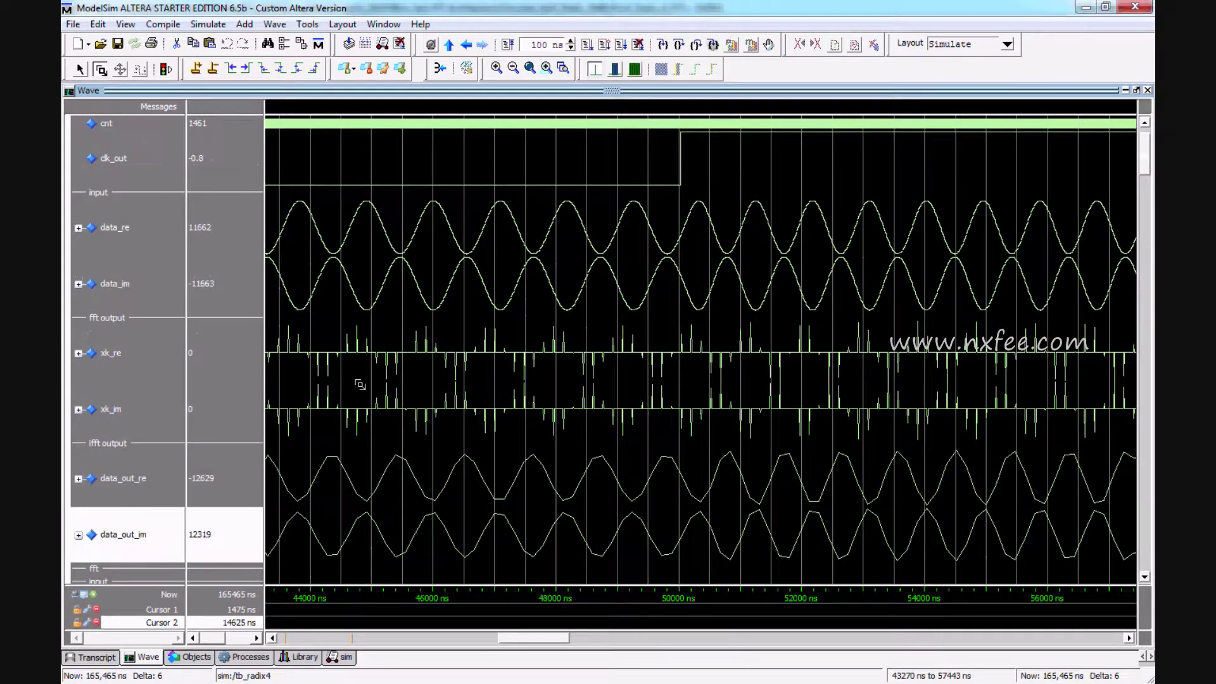
left_click(161, 173)
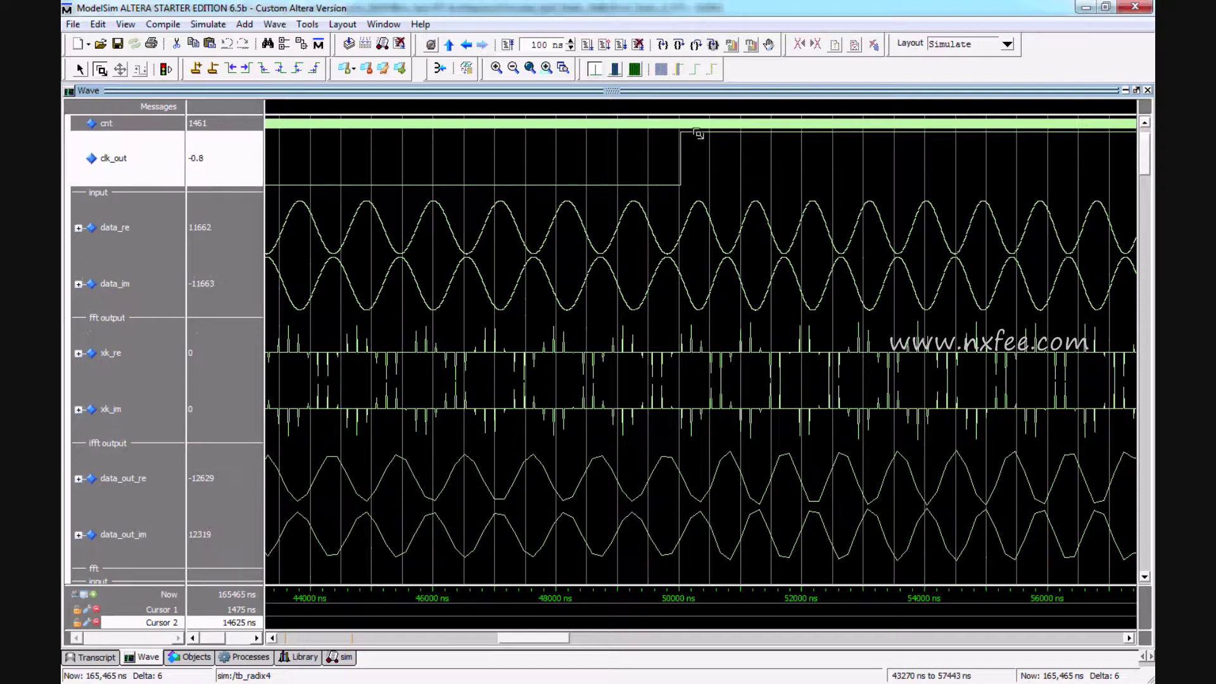
left_click(530, 70)
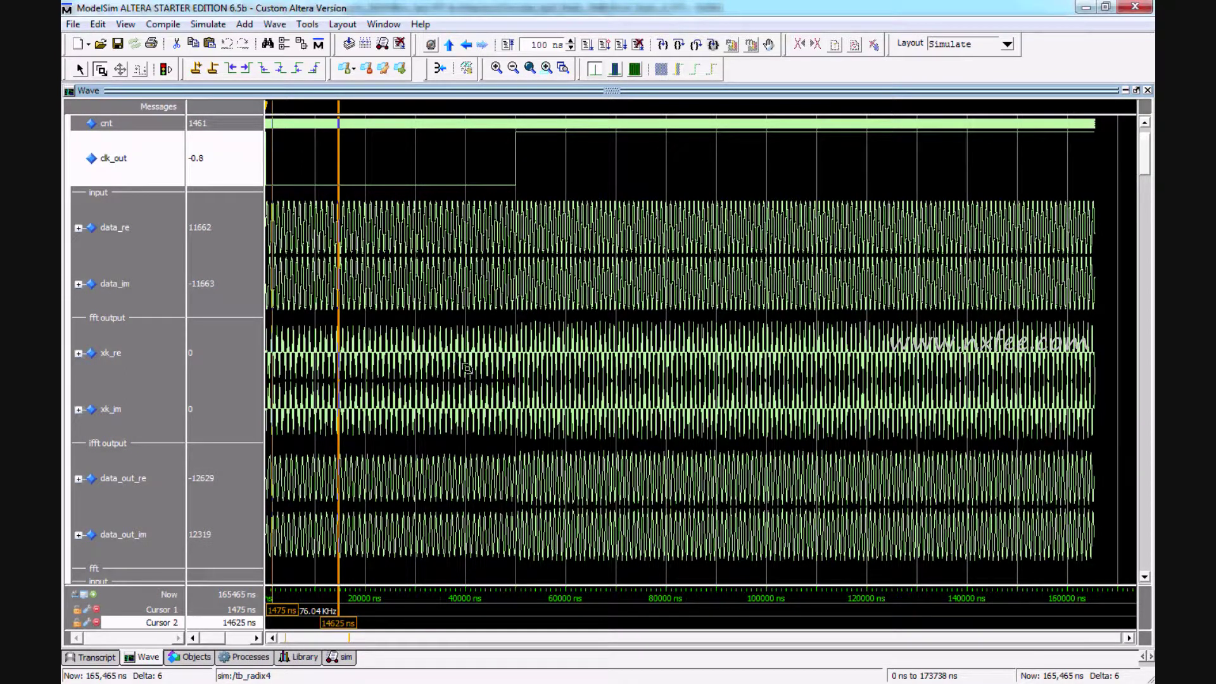
In the split-radix 2048-point simulation, inspect data_out_i, xn_re and signal_cnt, and place a cursor at about 50.34 us.
mouse_move(424, 368)
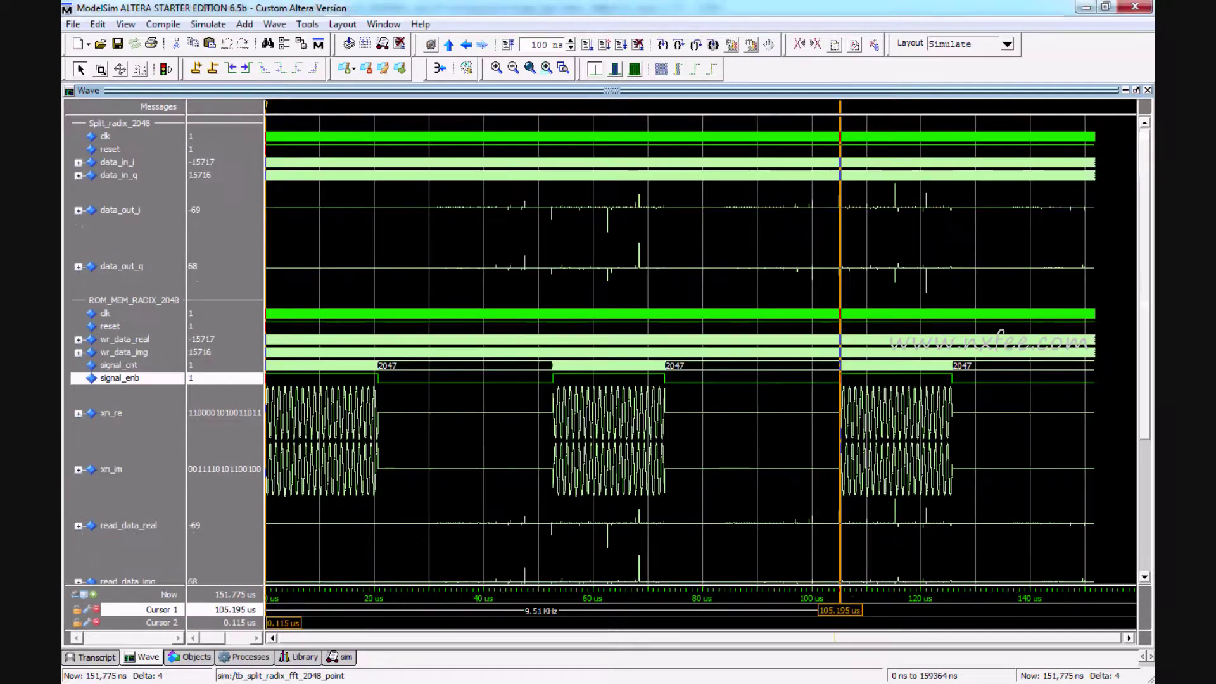
left_click(150, 214)
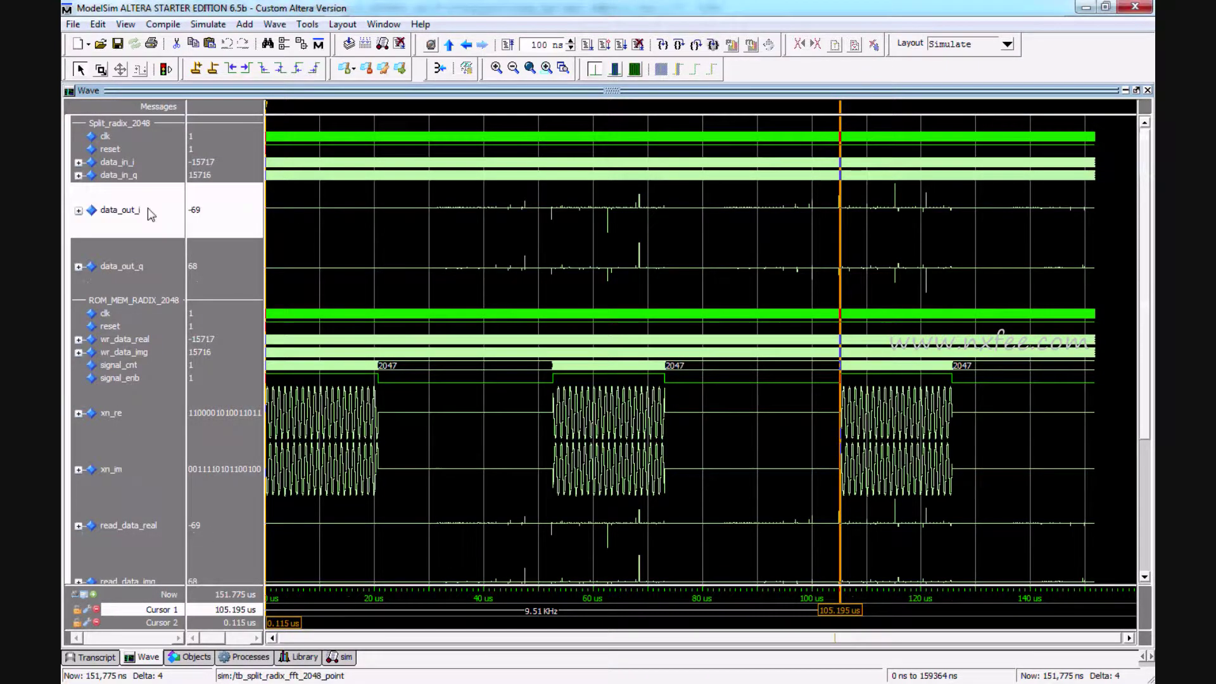
left_click(207, 431)
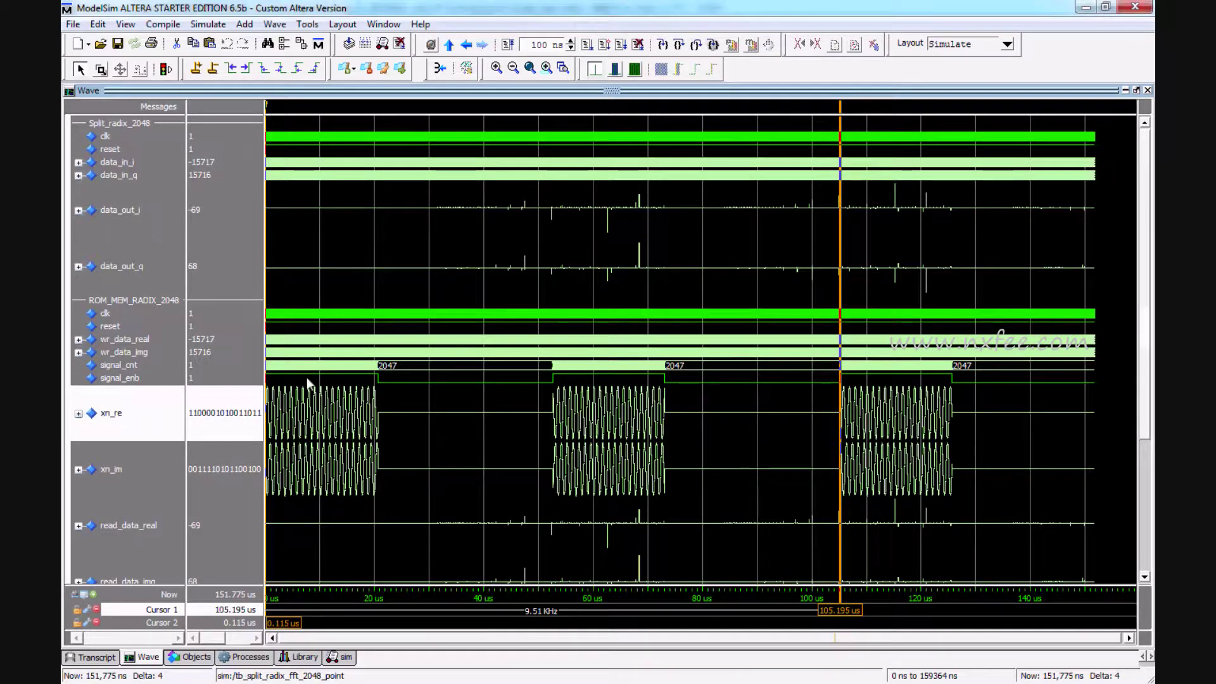
left_click(135, 367)
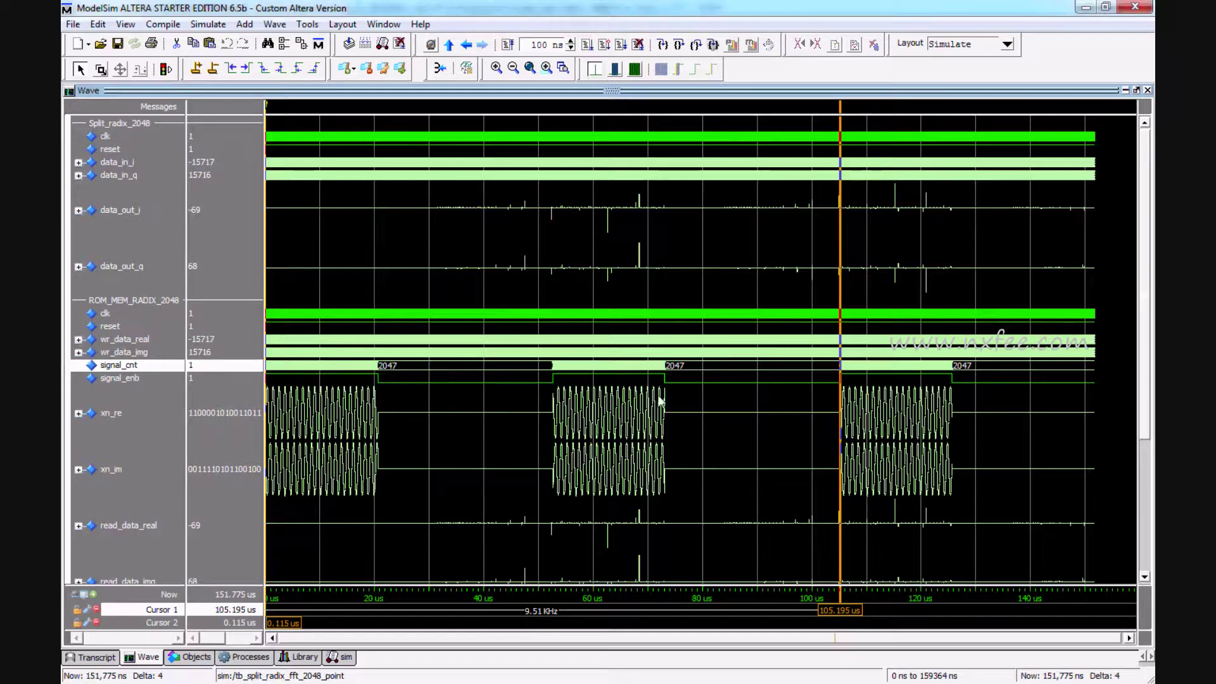
left_click(541, 371)
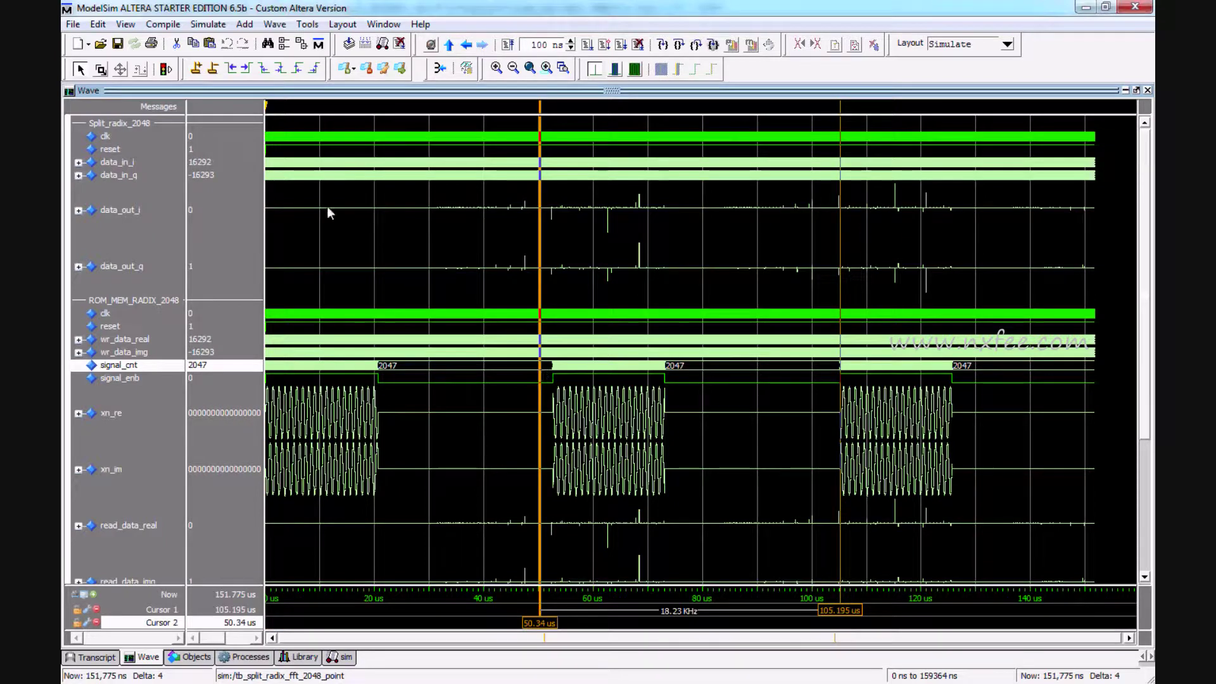
Zoom in on the start of the second signal_cnt burst, to about 52.62–52.78 us, to examine the individual counts.
left_click(101, 69)
left_click_drag(543, 366, 697, 379)
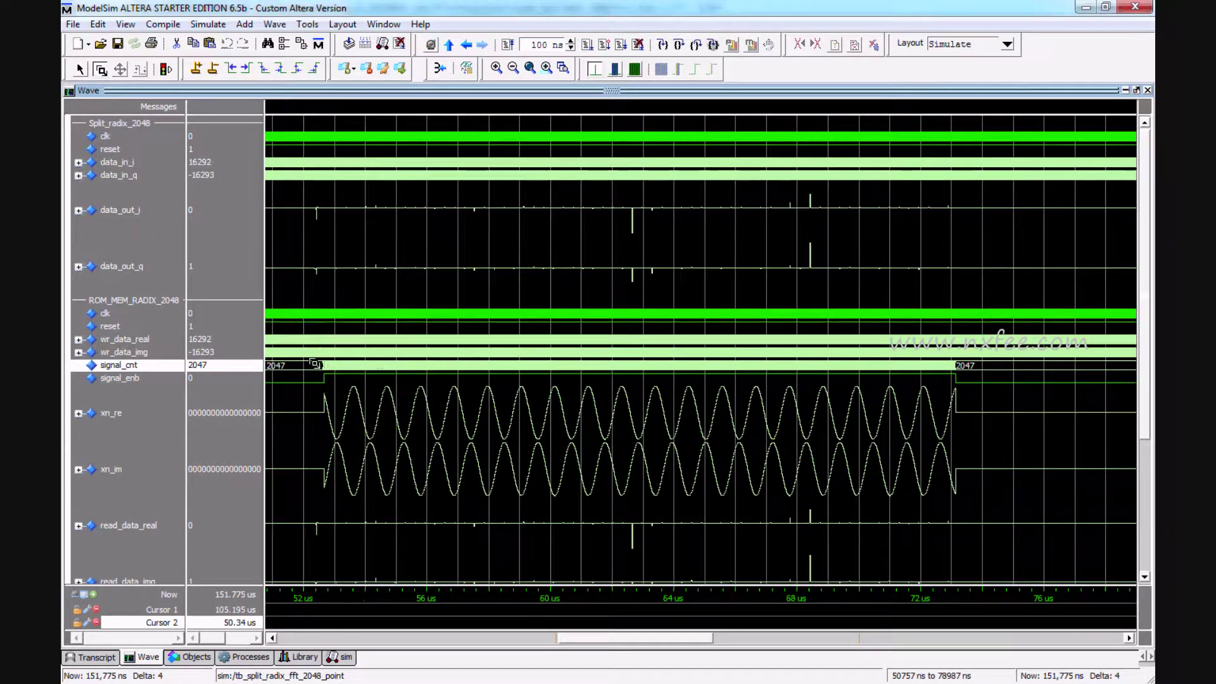
left_click_drag(315, 364, 976, 393)
left_click_drag(270, 365, 470, 376)
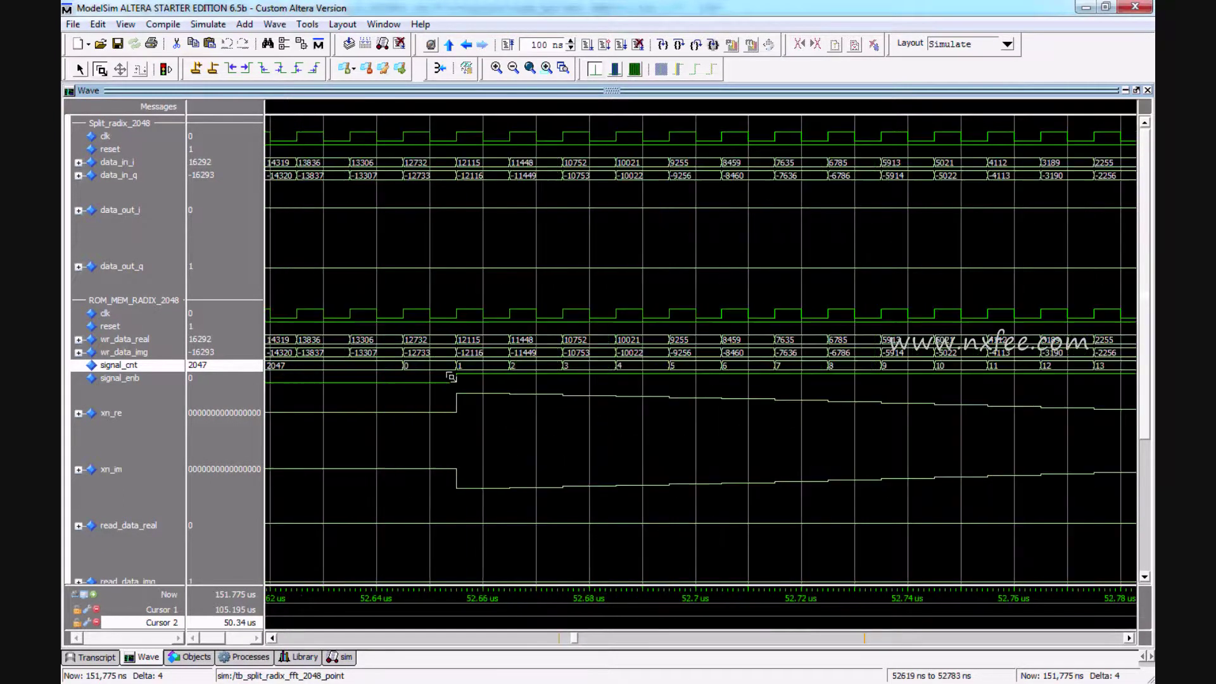
Fit the full waveform, zoom in on the end of the second signal_cnt burst near 73 us, and fit the full waveform again.
left_click(530, 68)
left_click_drag(650, 367, 688, 373)
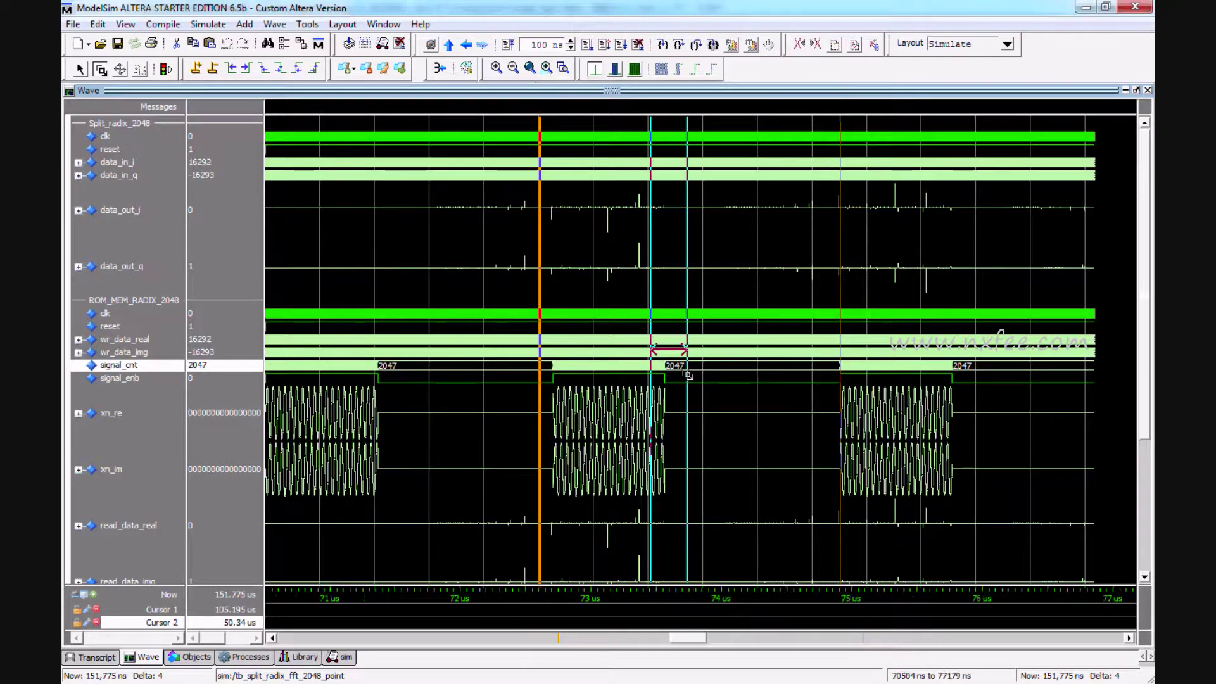
left_click_drag(589, 362, 645, 370)
left_click_drag(491, 369, 698, 371)
left_click(530, 67)
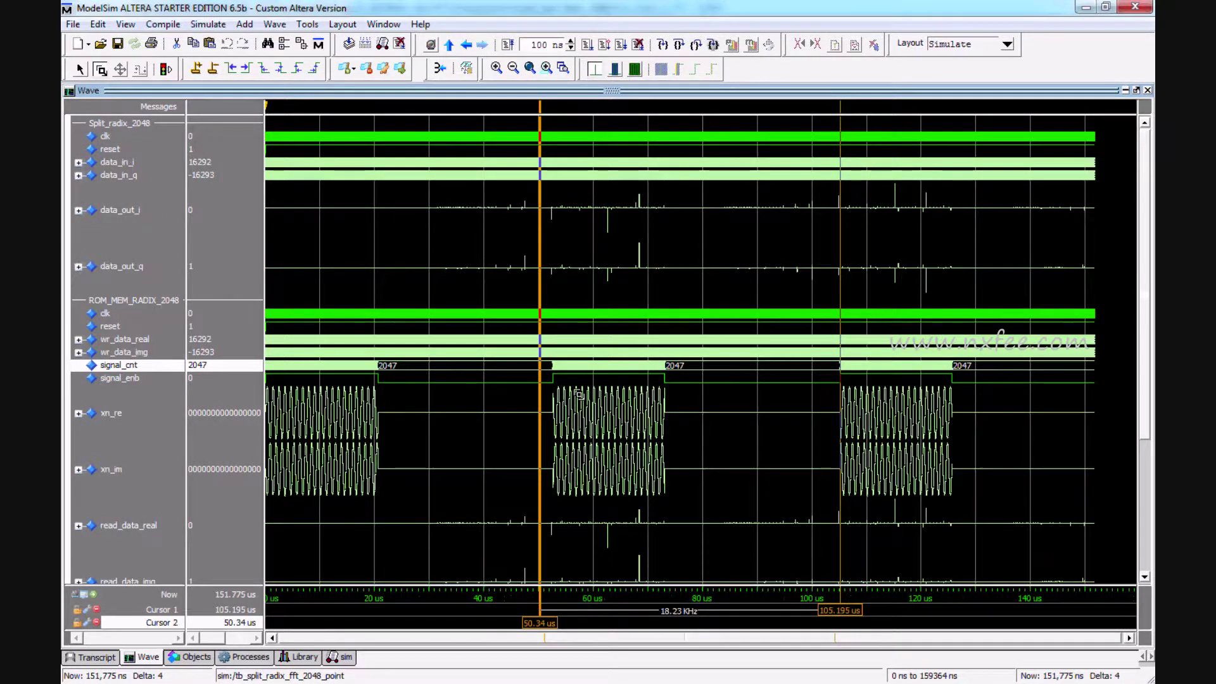
Highlight the ROM_MEM_RADIX_2048 group and look through its signals.
left_click(143, 302)
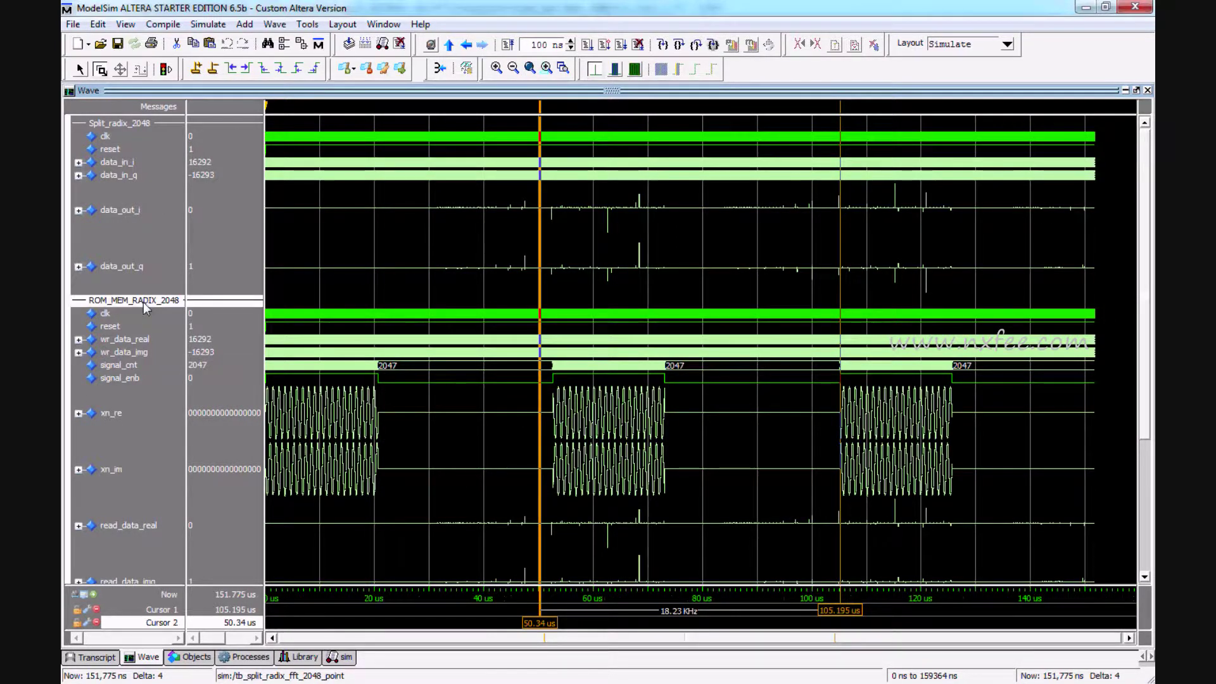
scroll(434, 419, "down", 5)
scroll(429, 415, "up", 5)
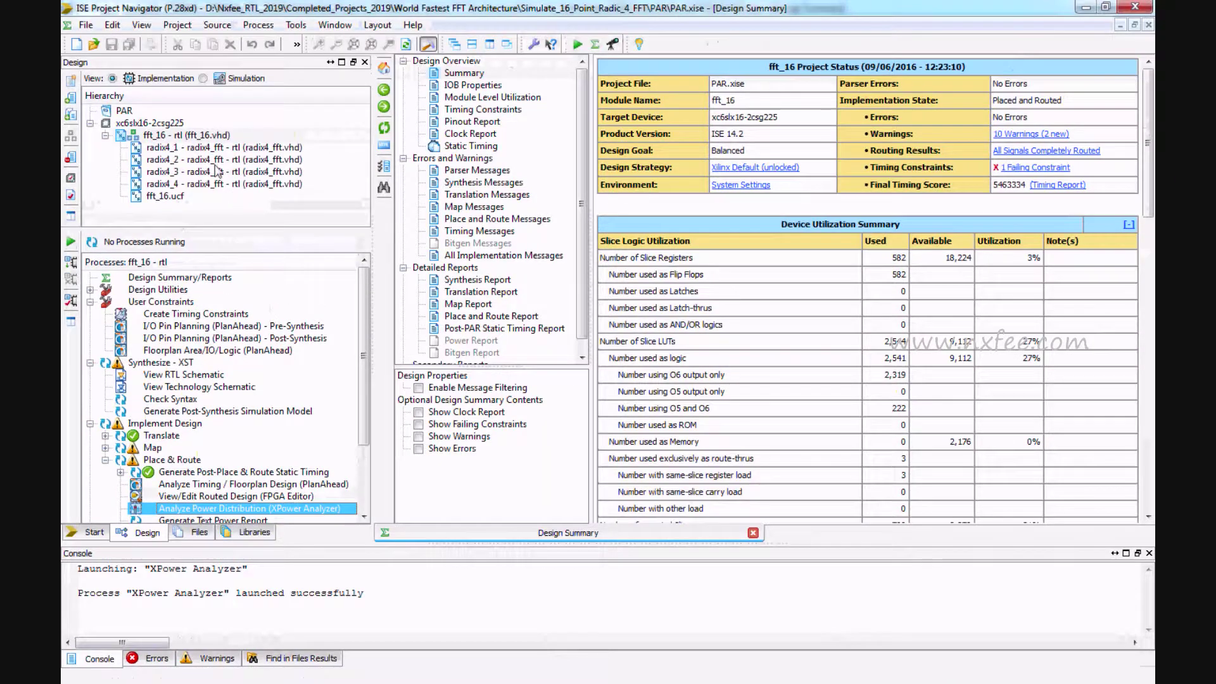
In the ISE 16-point FFT project, open the RTL schematic of the top module fft_16 and expand its block into the internal logic.
left_click(190, 147)
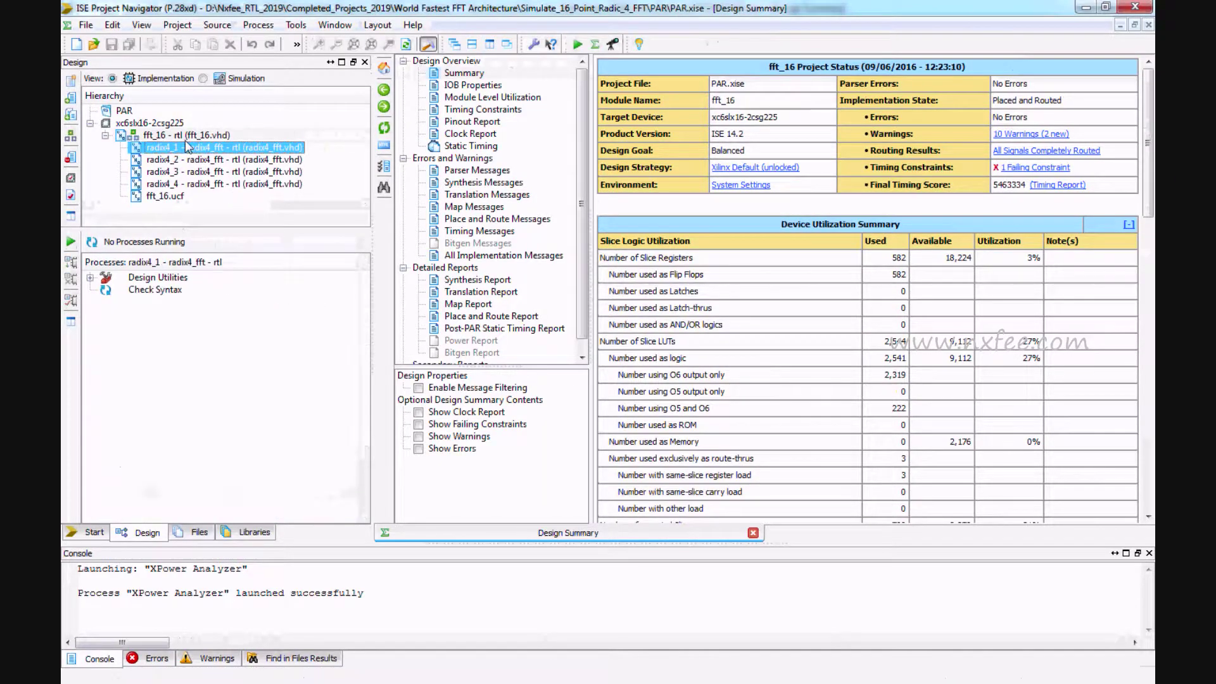
left_click(190, 135)
double_click(184, 374)
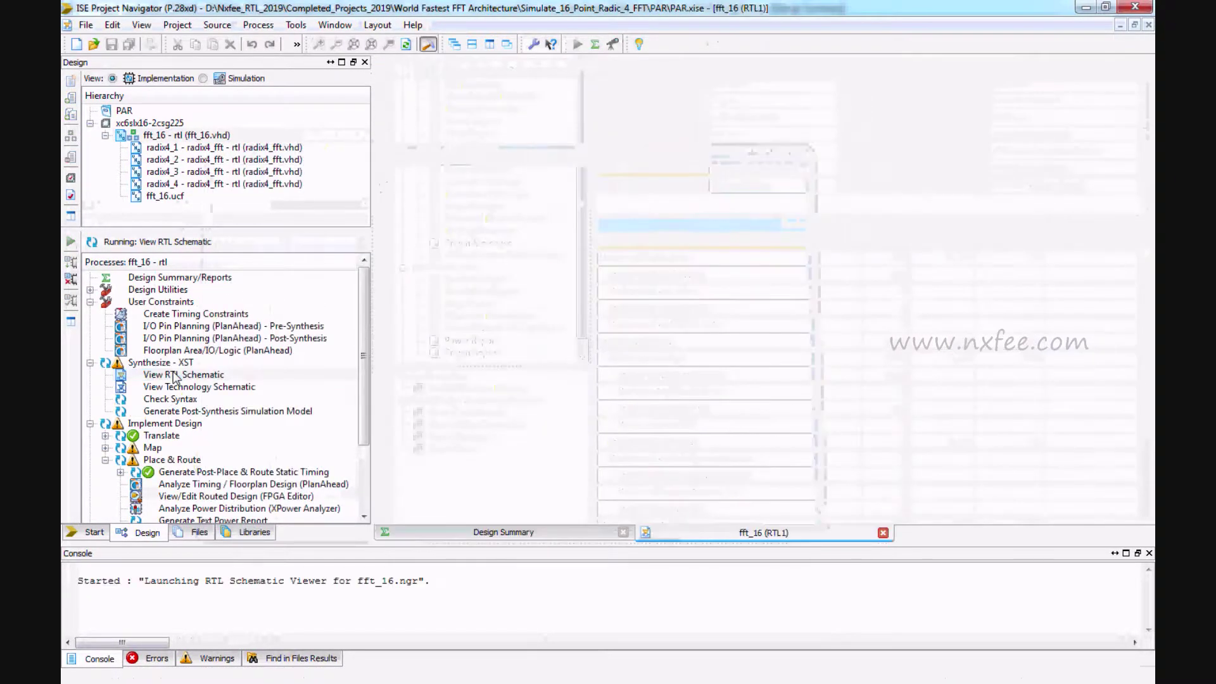
left_click(783, 294)
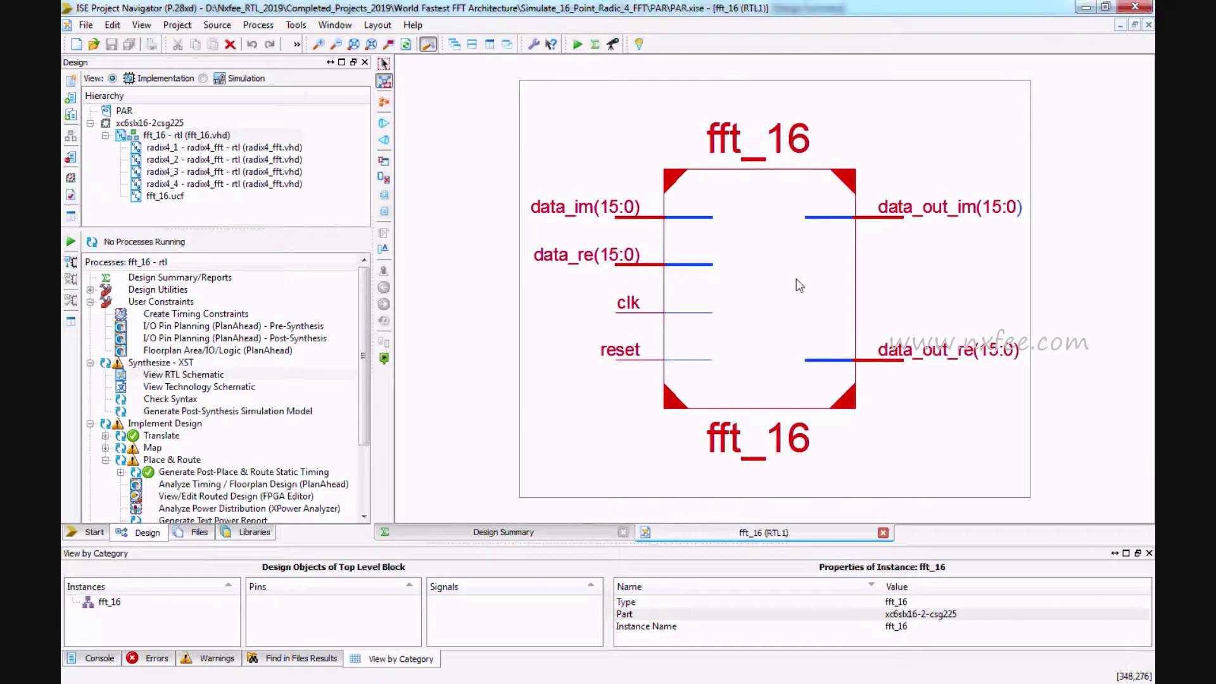
double_click(797, 282)
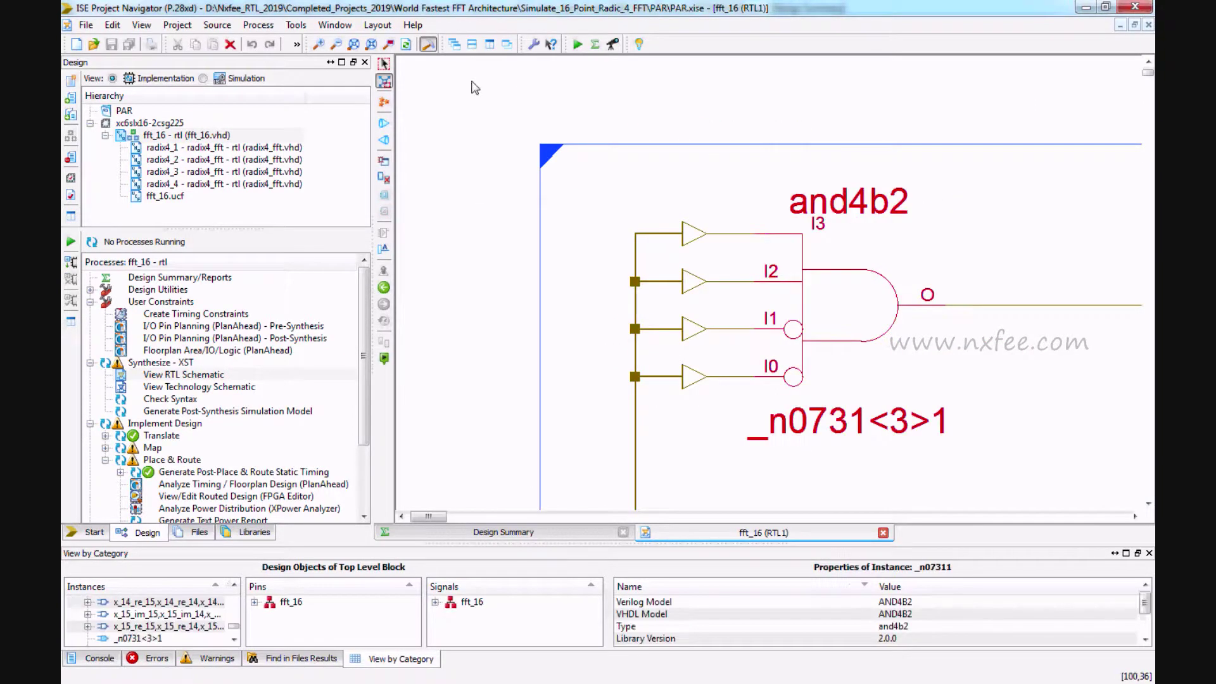
Fit the fft_16 RTL schematic, move it to a separate viewer window, zoom in on the radix4_fft blocks, and select radix4_1.
left_click(356, 45)
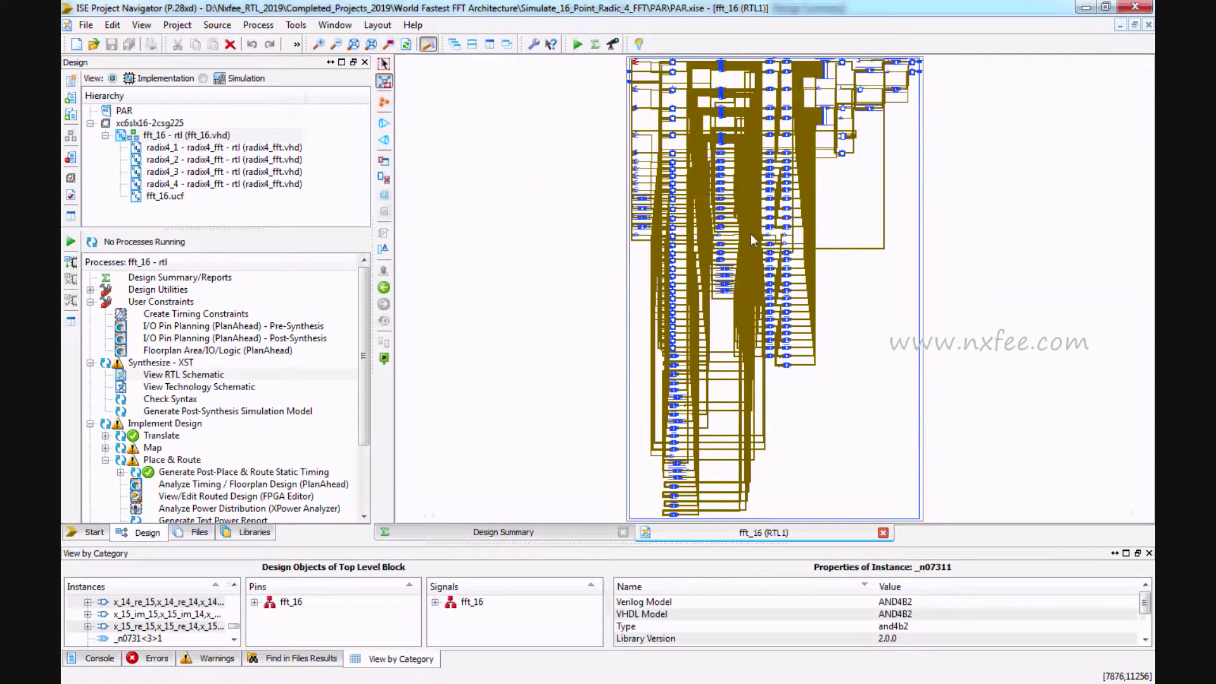
left_click_drag(584, 123, 860, 237)
scroll(860, 237, "up", 3)
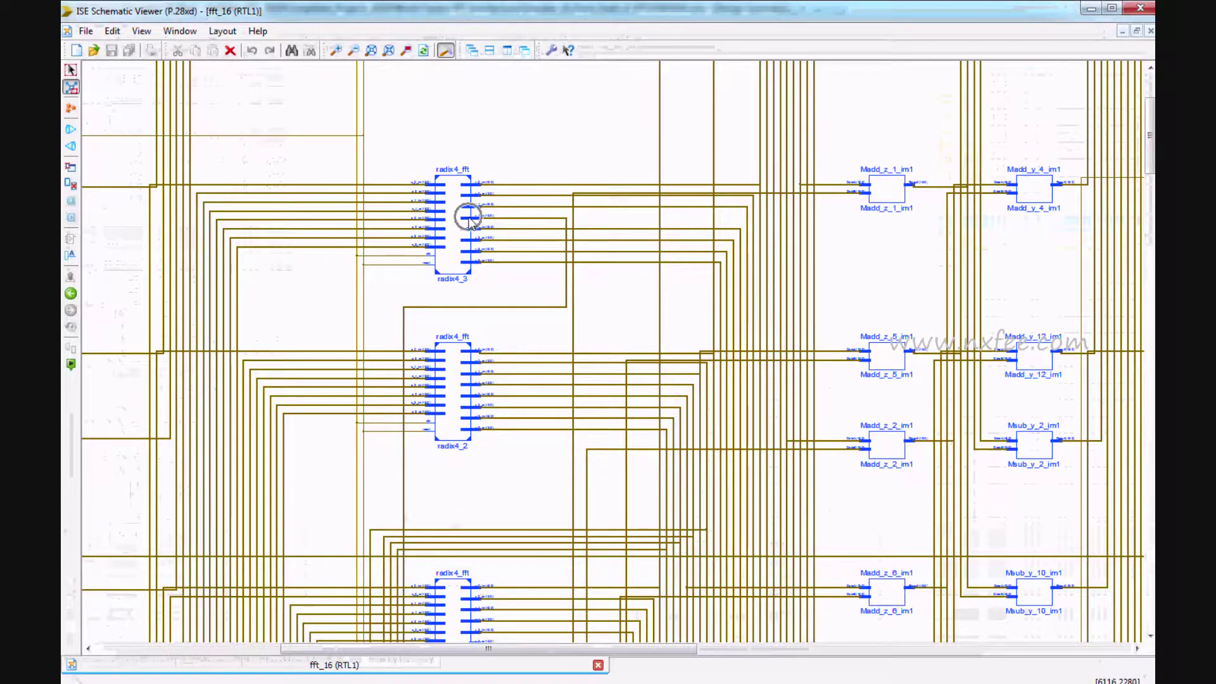
scroll(467, 190, "up", 2)
scroll(460, 188, "up", 1)
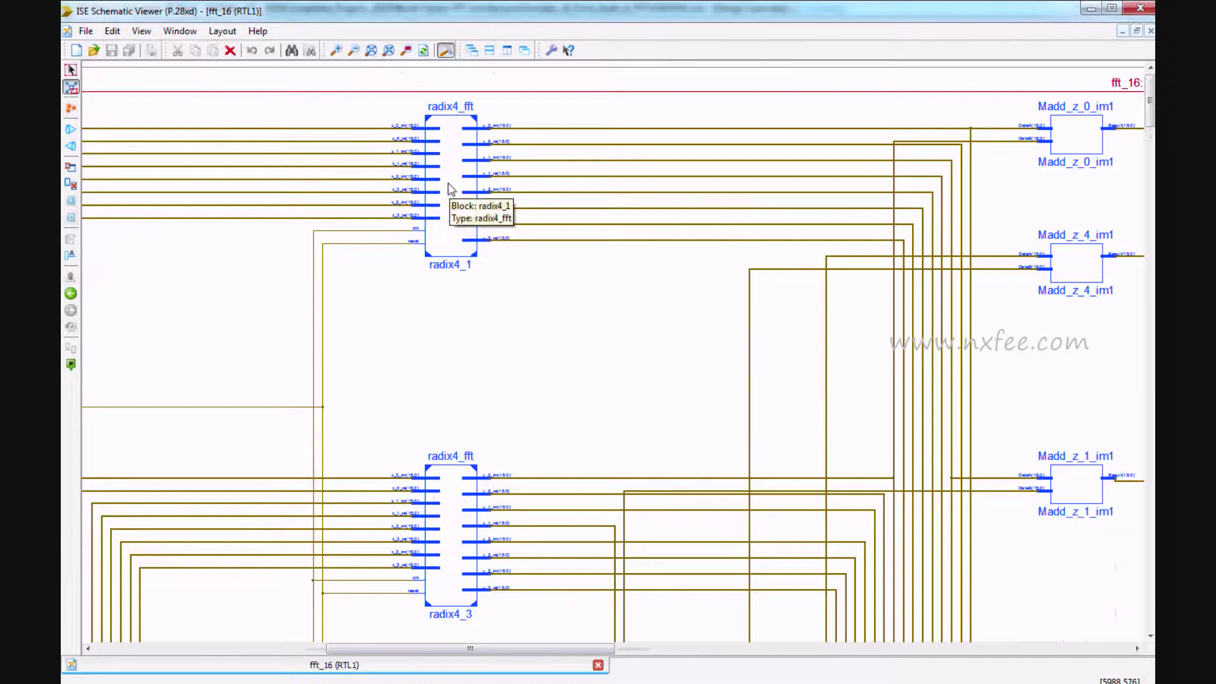
left_click(448, 195)
Look through the blocks from radix4_1 down to radix4_4 and the multipliers and adders below, and fit the whole schematic again.
scroll(447, 209, "down", 5)
scroll(448, 252, "down", 5)
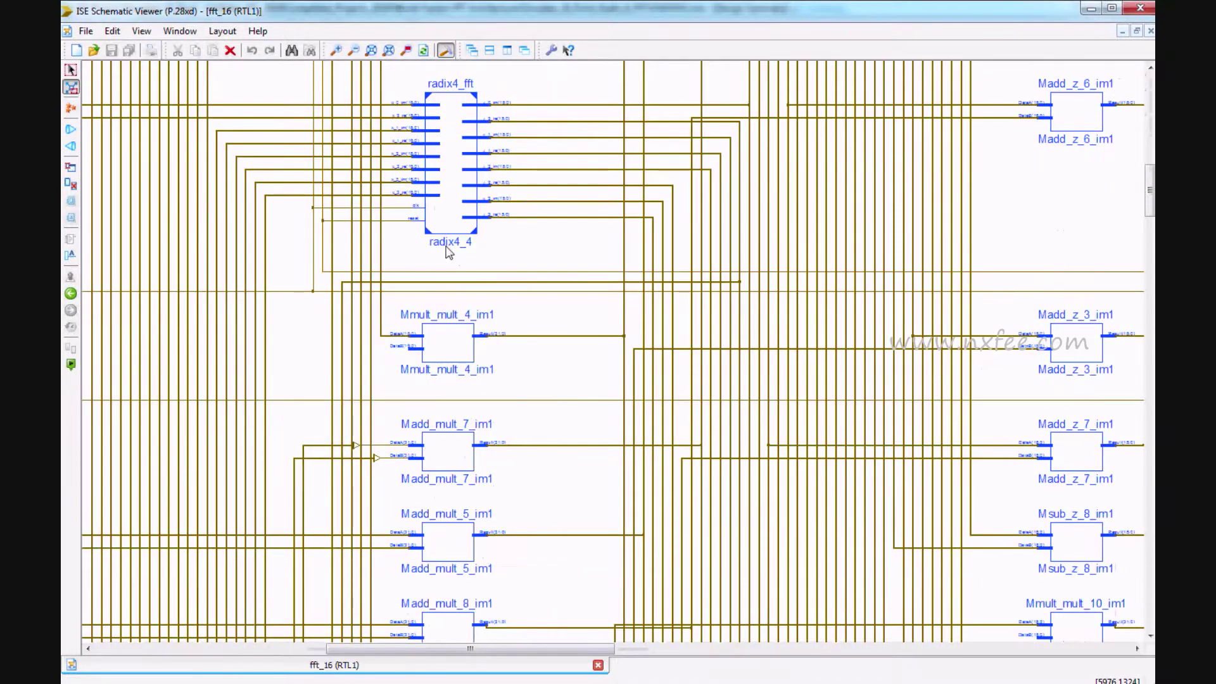
scroll(447, 252, "down", 2)
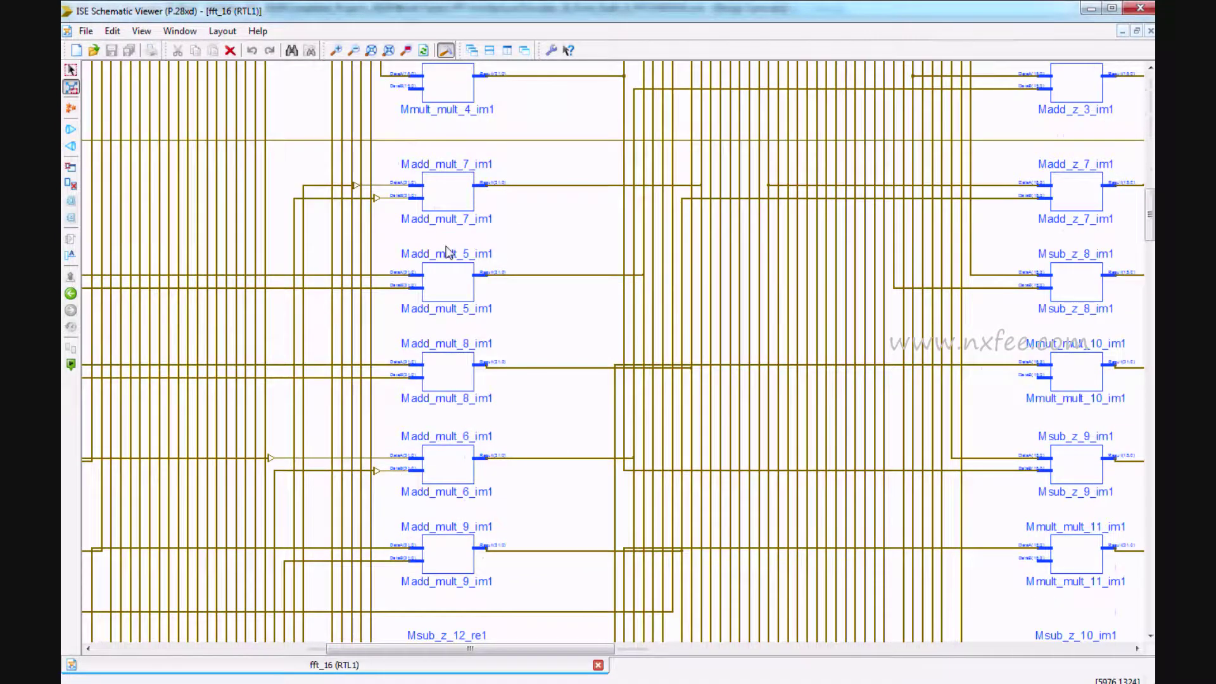
left_click(372, 51)
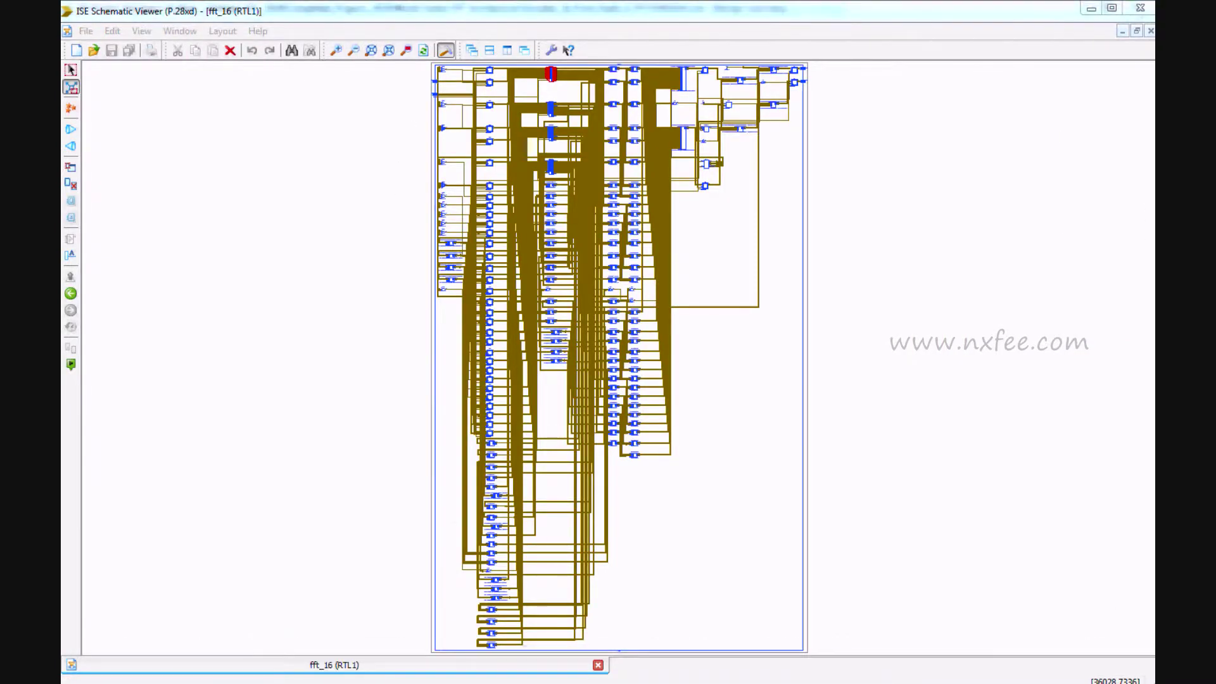
Review the 16-point project's device utilization, search its Synthesis Report for "Delay", and highlight the delay value of the clk timing path.
key("alt+Tab")
scroll(893, 272, "down", 3)
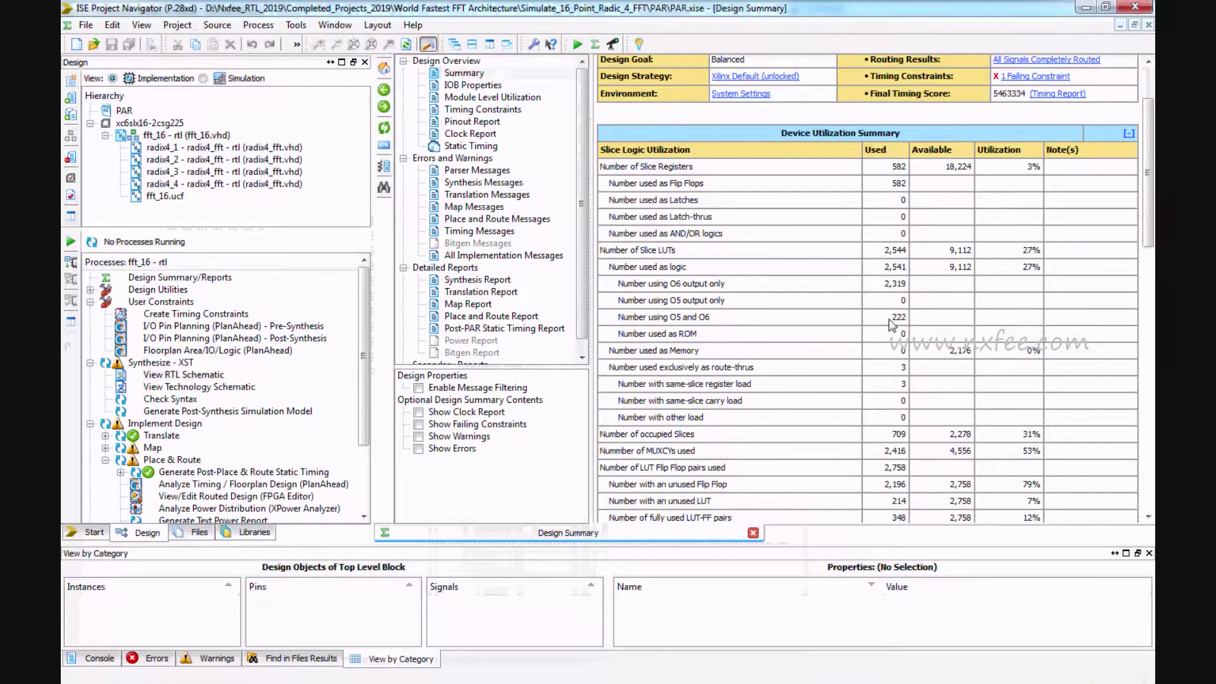
left_click(469, 280)
left_click(813, 293)
key("ctrl+f")
type("Delay")
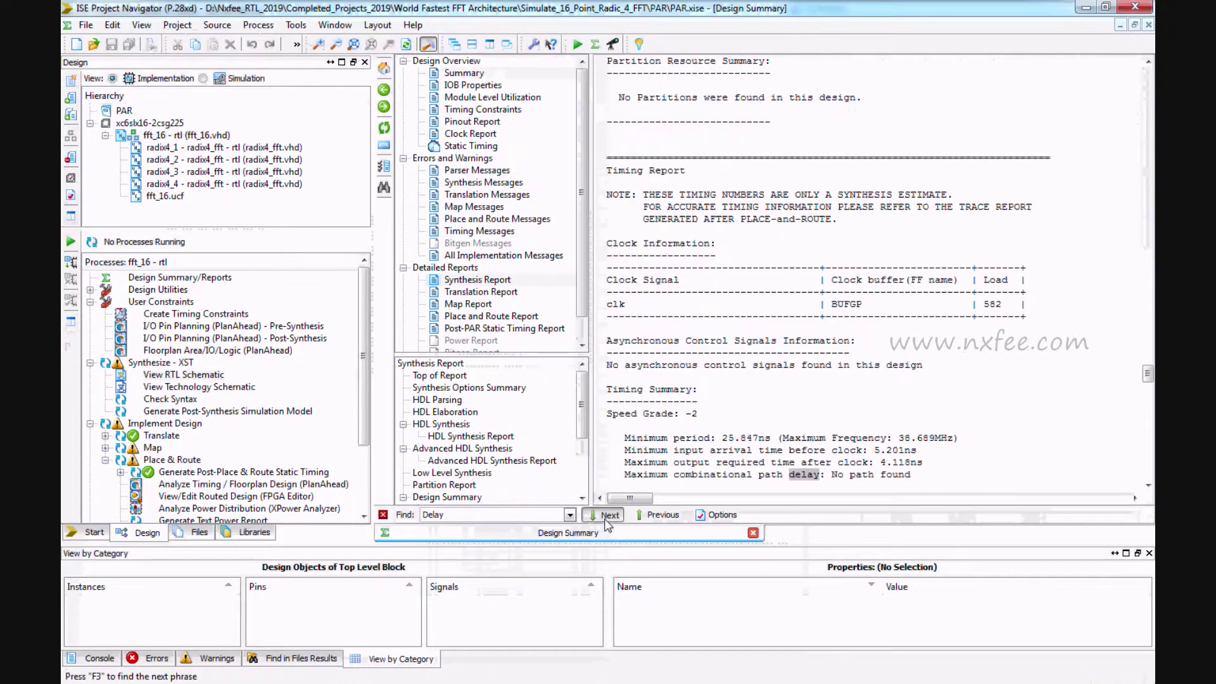
scroll(652, 489, "down", 2)
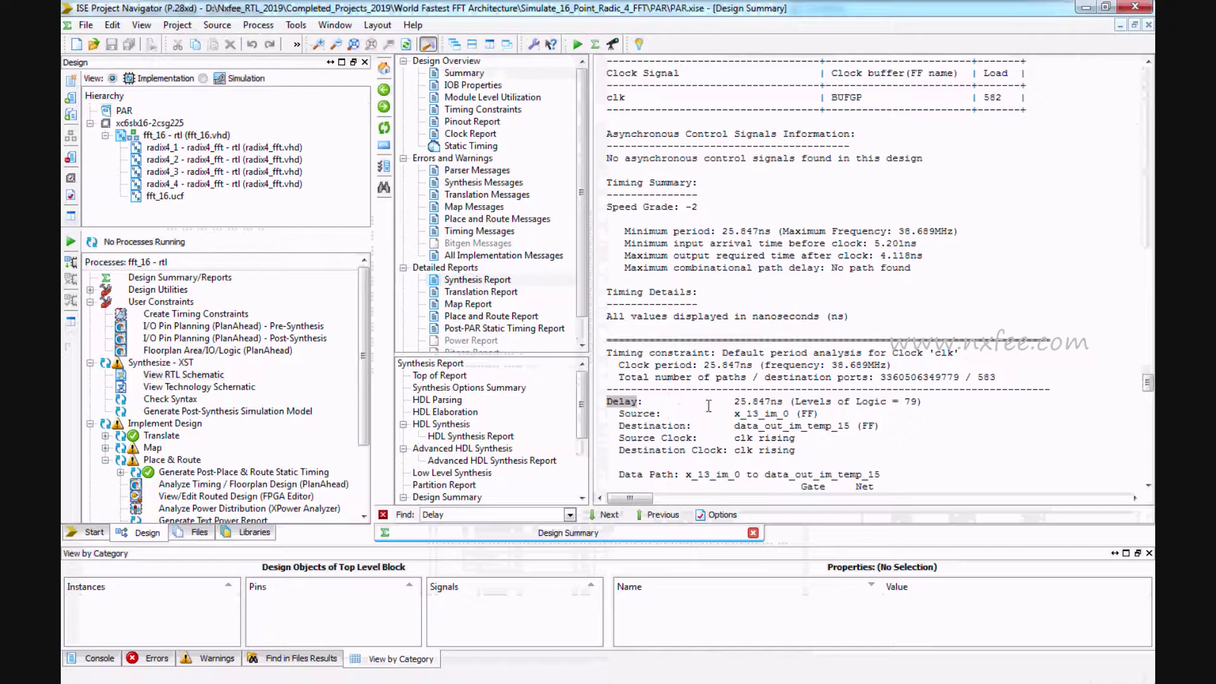
left_click_drag(728, 403, 792, 403)
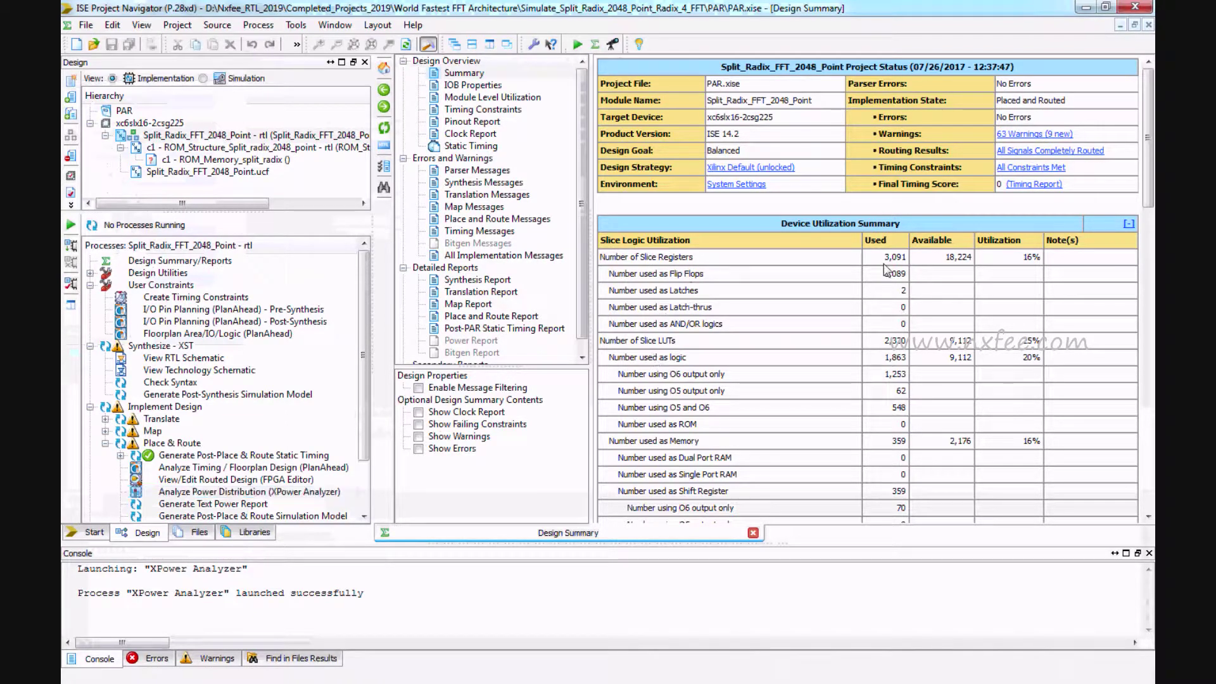
Review the 2048-point project's device utilization, open the RTL schematic of Split_Radix_FFT_2048_Point, and expand its top-level block.
scroll(886, 341, "down", 2)
scroll(885, 341, "down", 2)
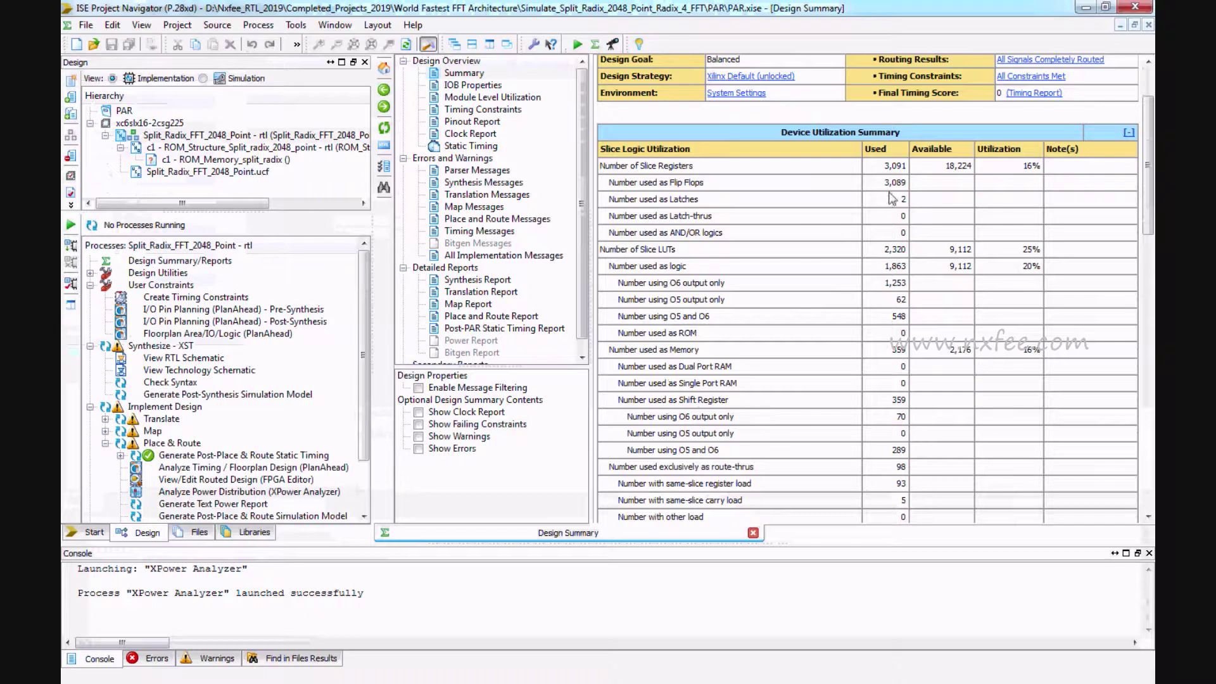
right_click(214, 359)
left_click(218, 367)
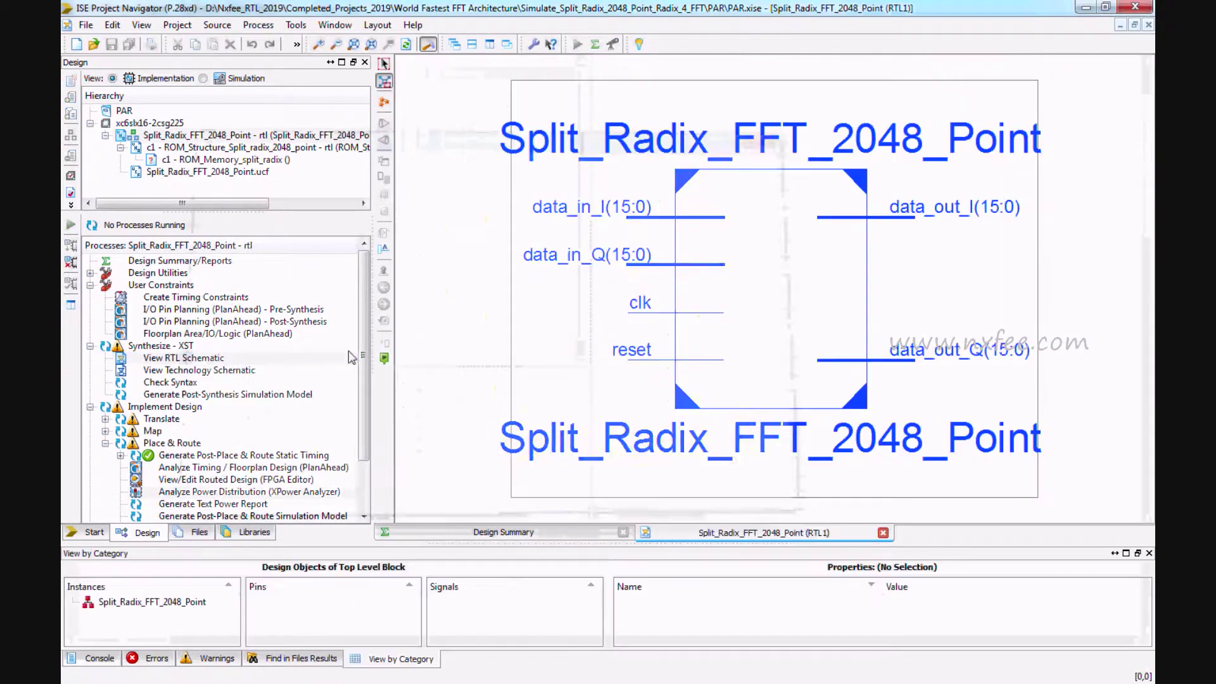
double_click(786, 273)
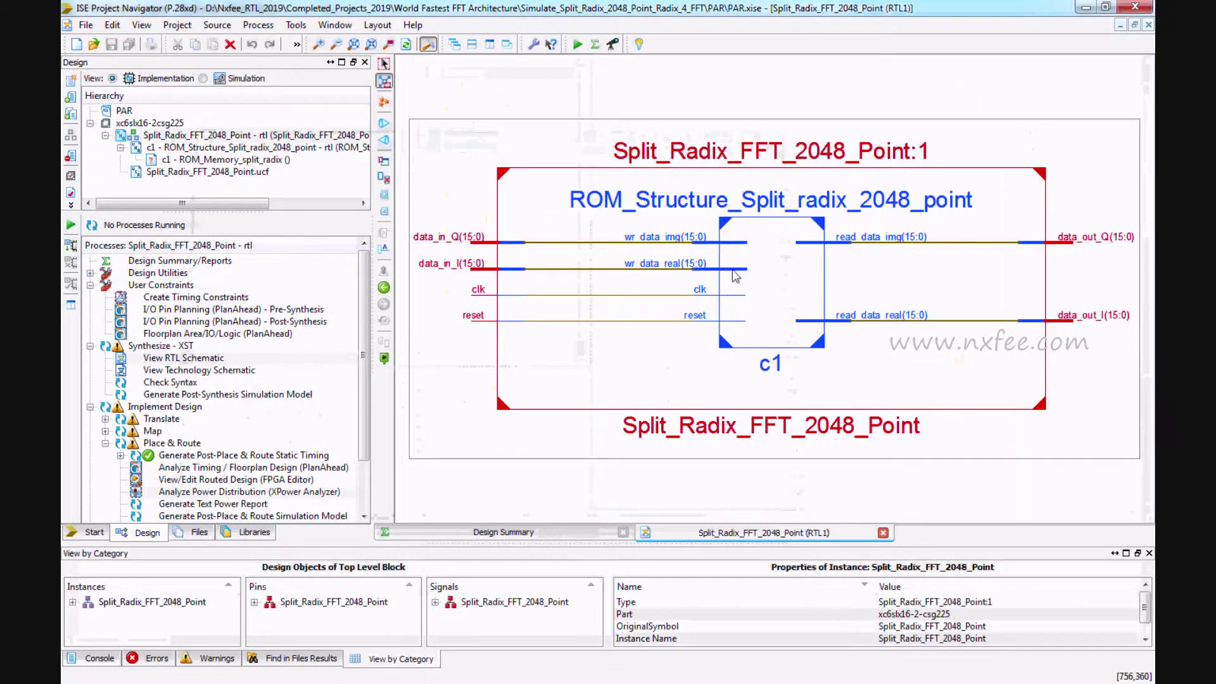
Expand the c1 ROM_Structure_Split_radix_2048_point block, move the schematic to a separate viewer window, and zoom in on its internal logic.
left_click(752, 272)
double_click(750, 267)
left_click_drag(749, 267, 525, 123)
left_click(507, 44)
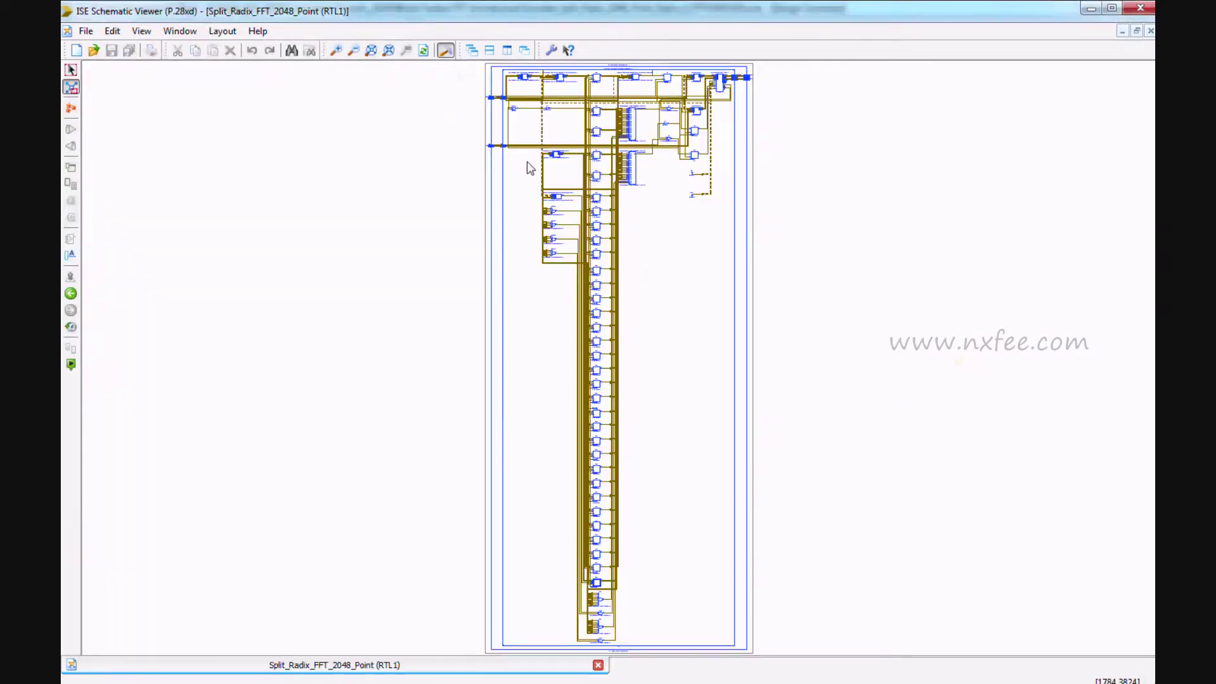
scroll(700, 190, "up", 3)
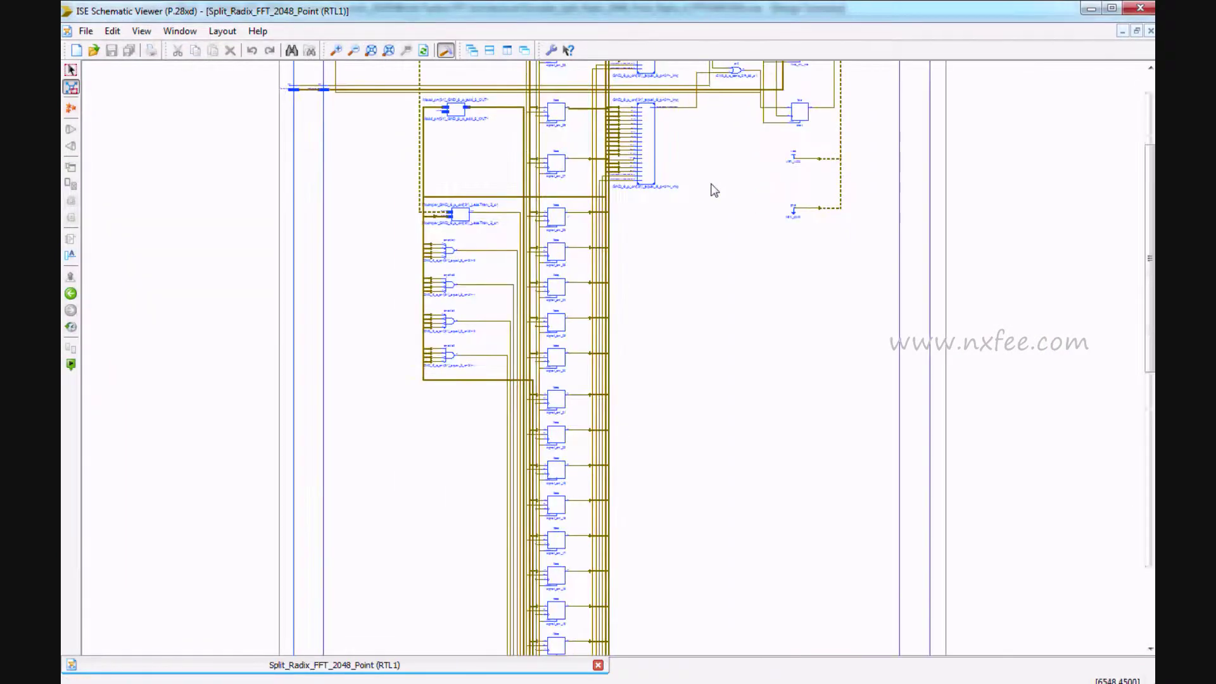
scroll(682, 236, "up", 5)
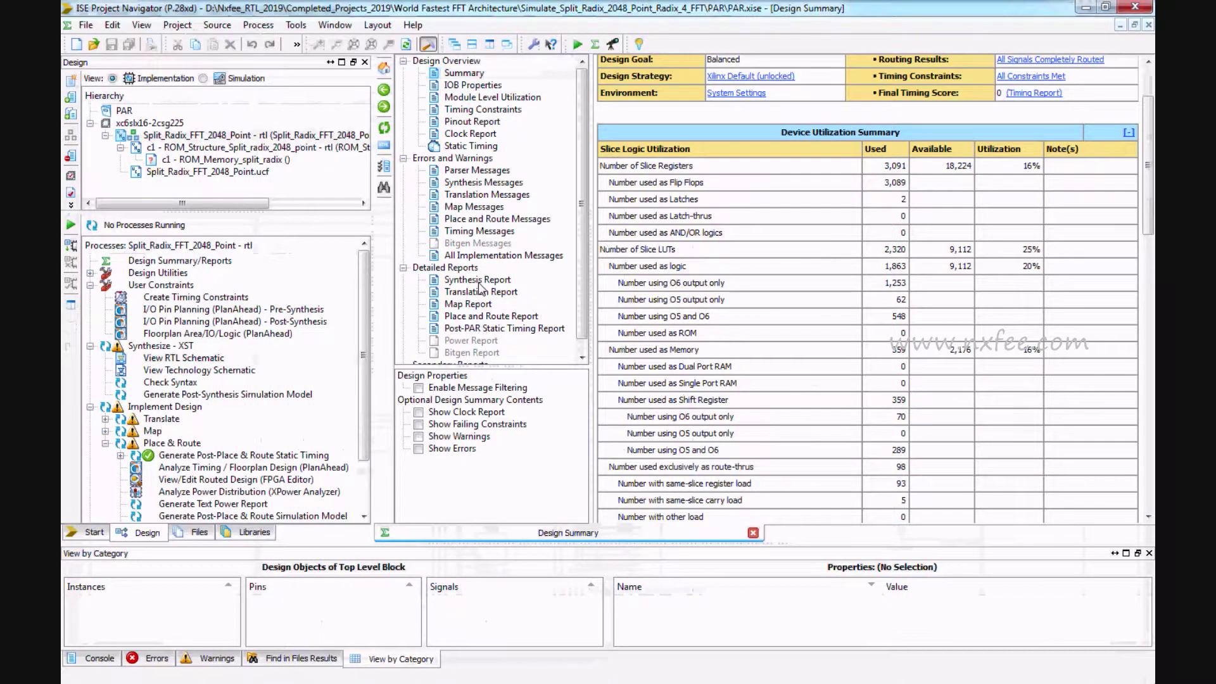
Search the split-radix project's Synthesis Report for "Delay" and highlight the delay value of the clk timing path.
left_click(480, 282)
key("ctrl+f")
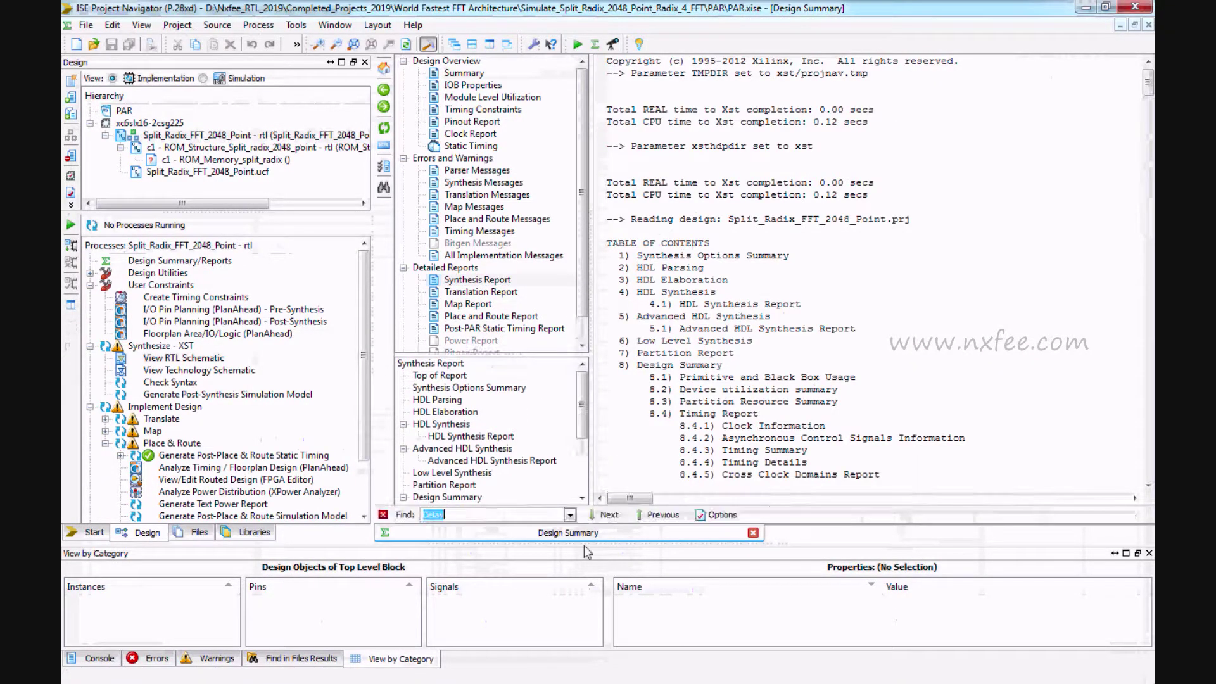
left_click(599, 515)
left_click(599, 515)
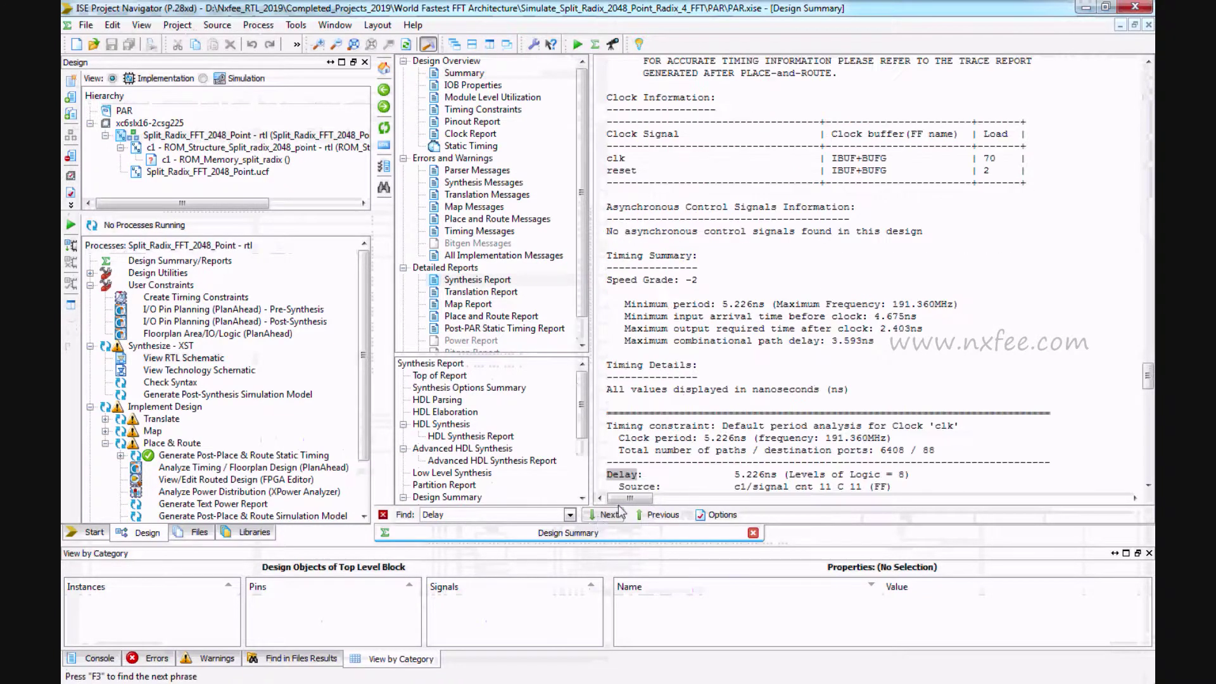
scroll(666, 487, "down", 1)
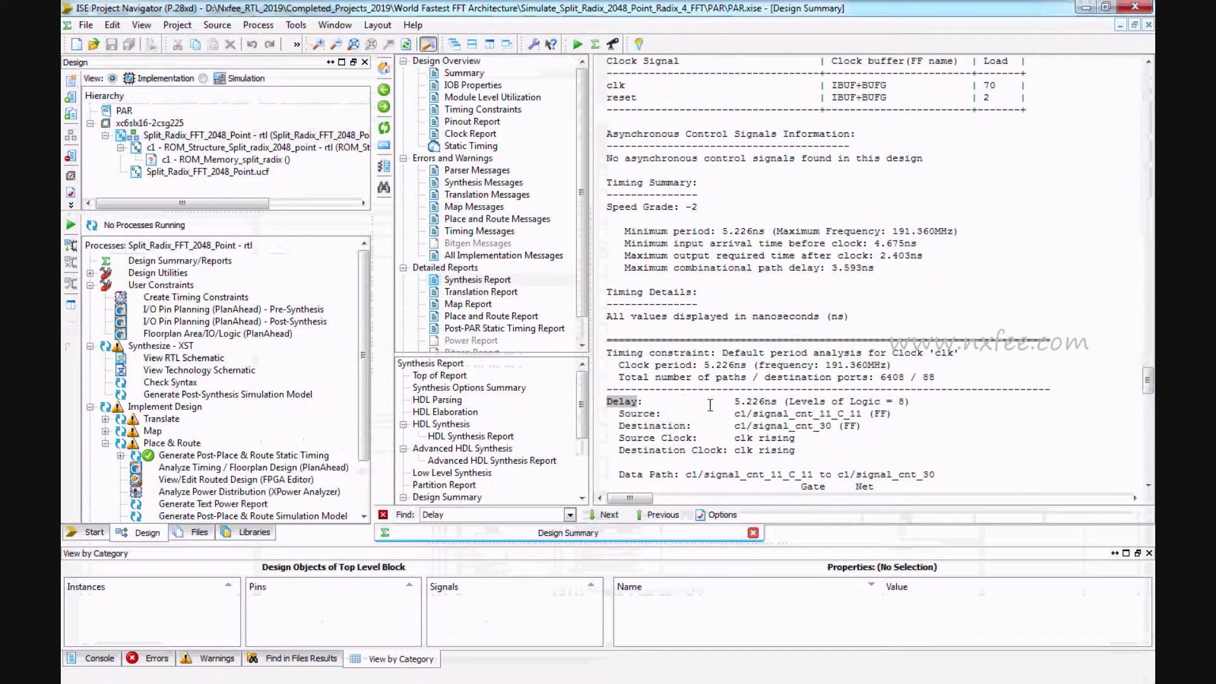
left_click_drag(710, 403, 782, 402)
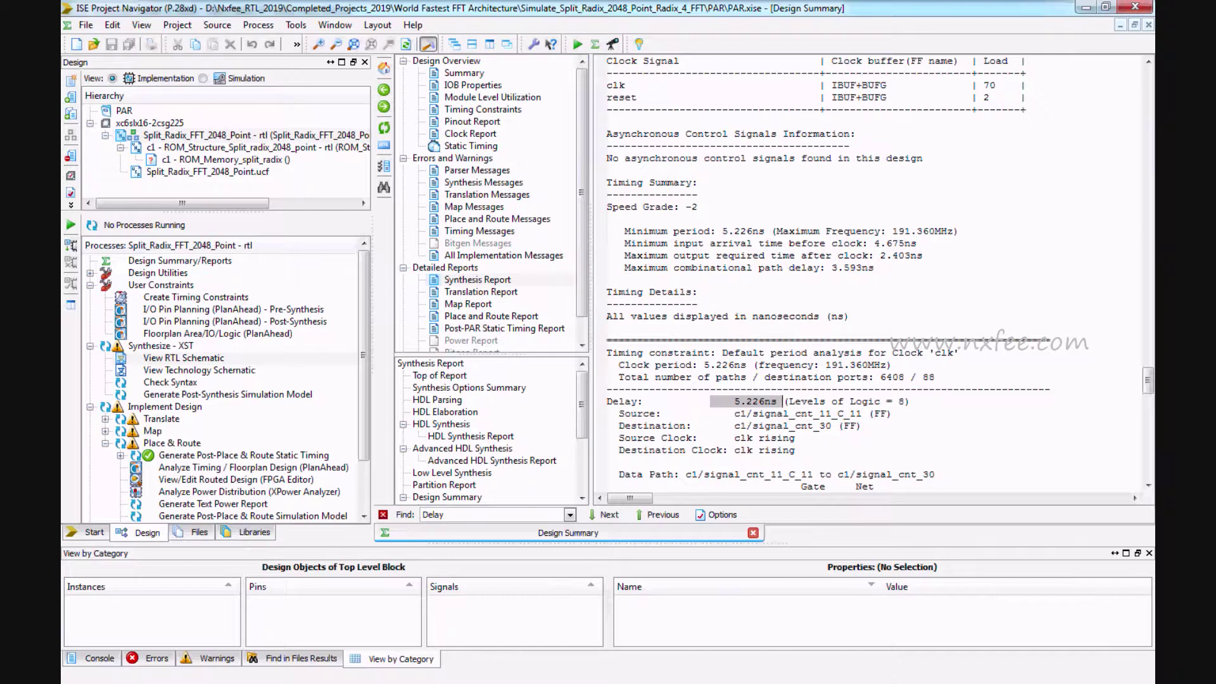
Switch to XPower Analyzer and select the total supply power of the split-radix 2048-point design.
key("alt+Tab")
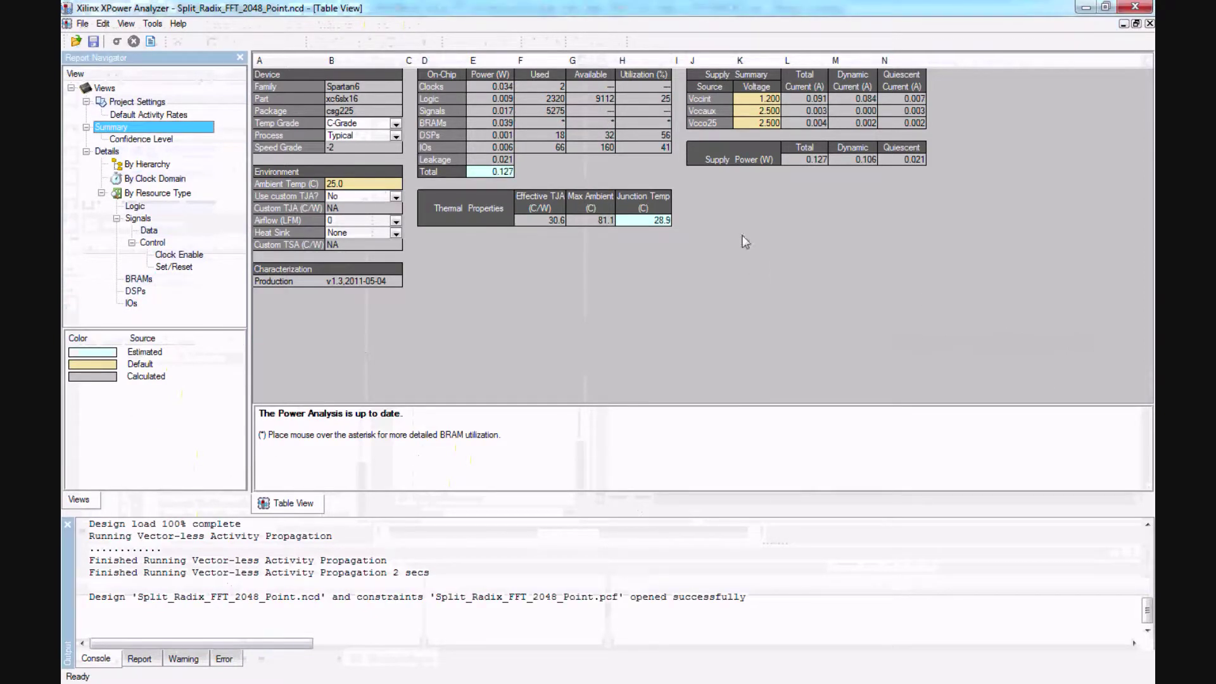
left_click(811, 161)
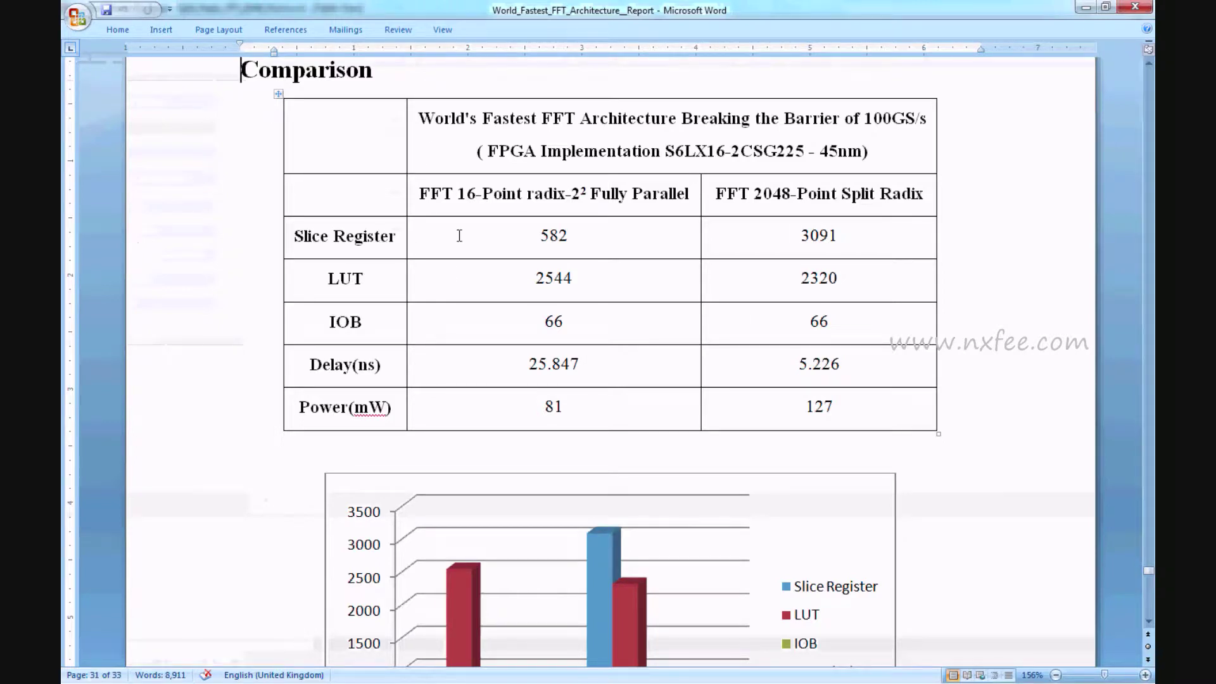
In the Word report's Comparison table, highlight the Slice Register, LUT, IOB, Delay(ns) and Power(mW) rows one by one.
left_click_drag(296, 238, 478, 239)
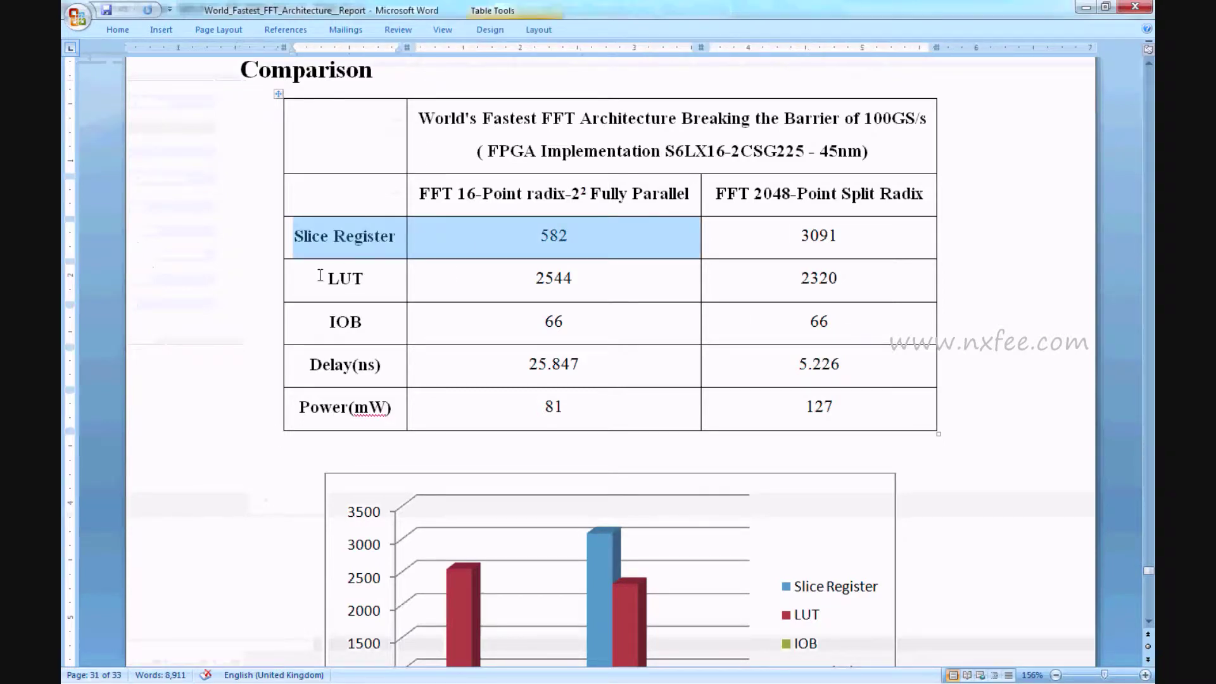
left_click_drag(320, 276, 424, 280)
left_click_drag(316, 313, 415, 314)
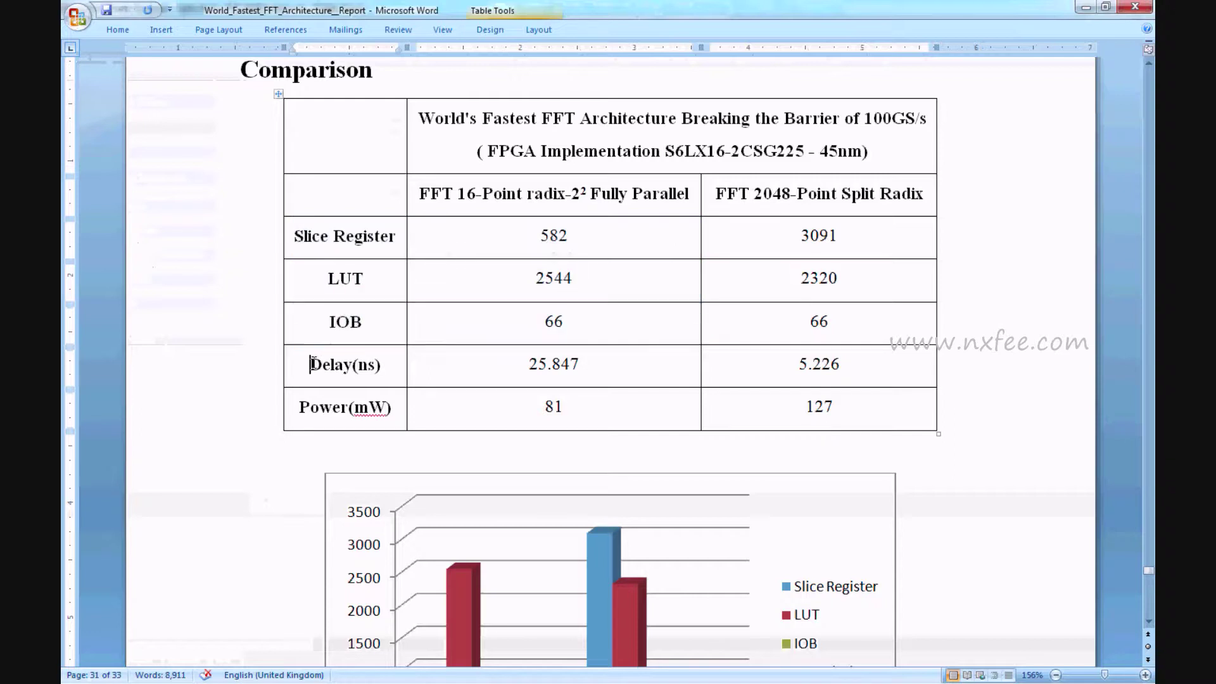
left_click_drag(312, 363, 439, 363)
left_click_drag(305, 405, 443, 407)
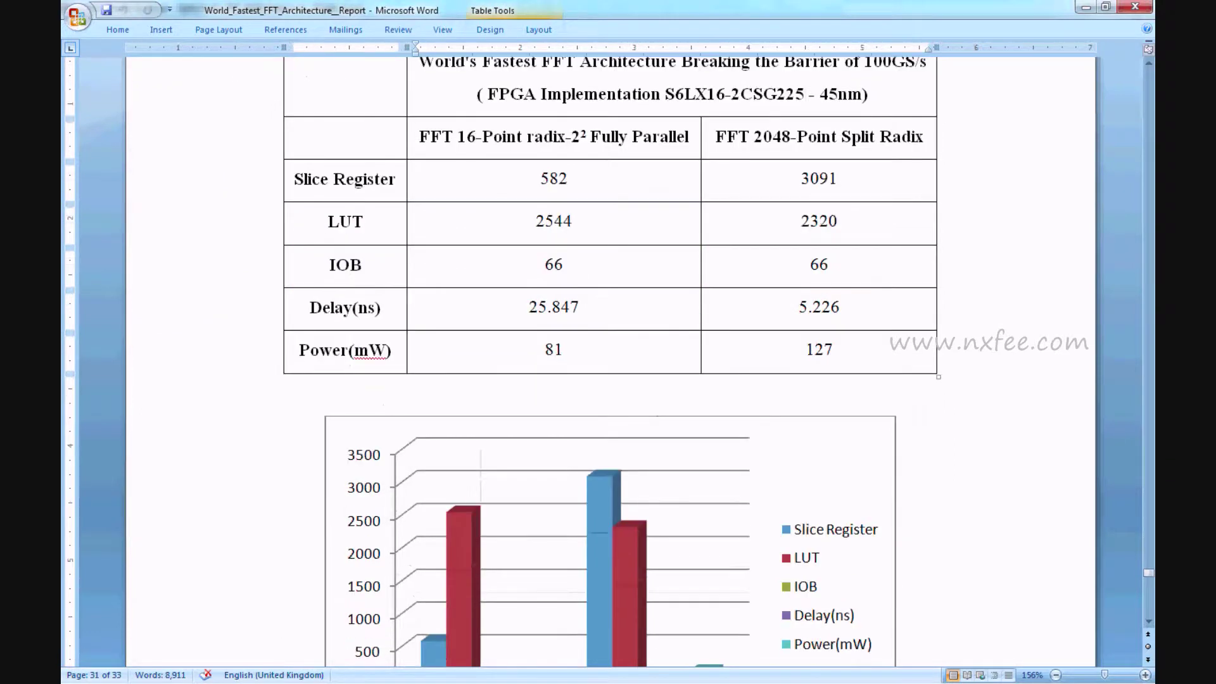
Switch to the World_Fastest_FFT_Architecture_Abstract document in Word and highlight the title, the Abstract, and the Enhancement of this Project section.
key("alt+Tab")
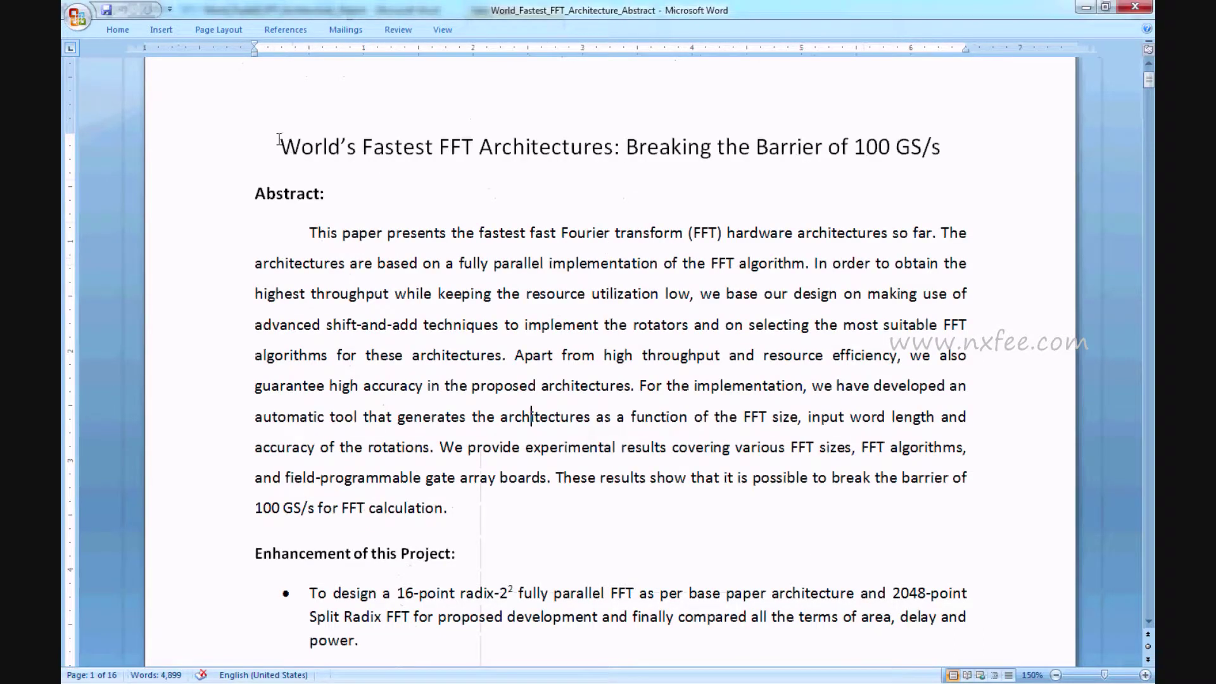
left_click_drag(280, 147, 866, 151)
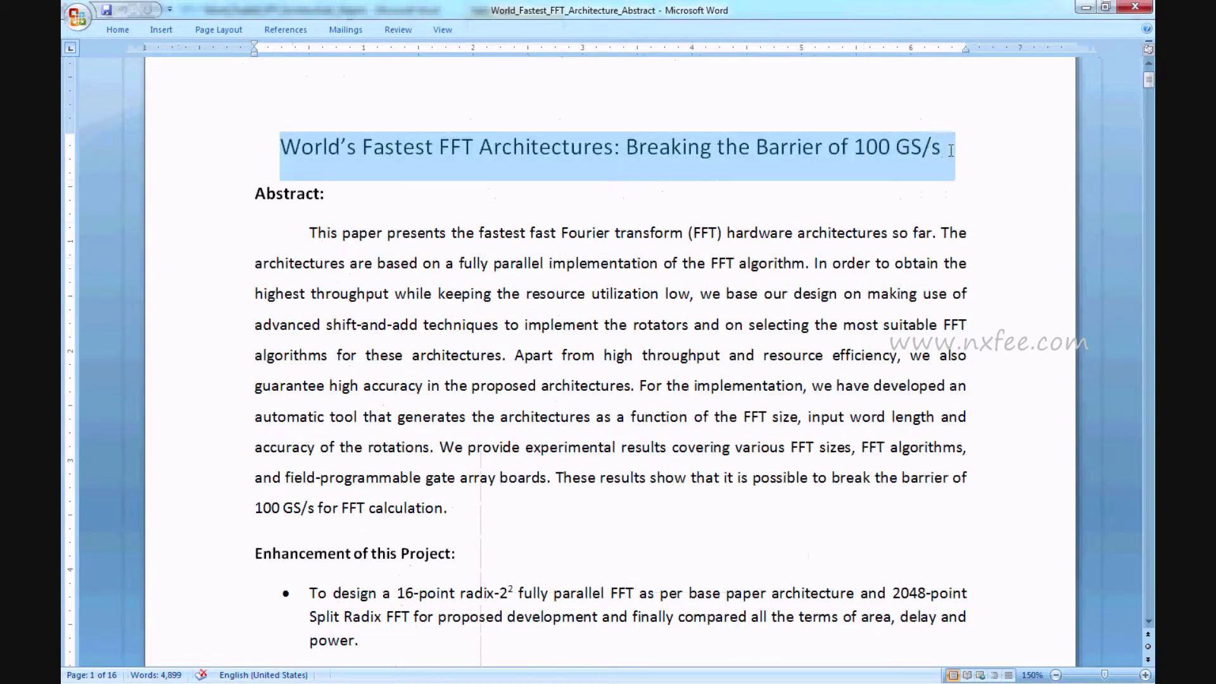
left_click_drag(258, 190, 446, 470)
scroll(306, 367, "down", 3)
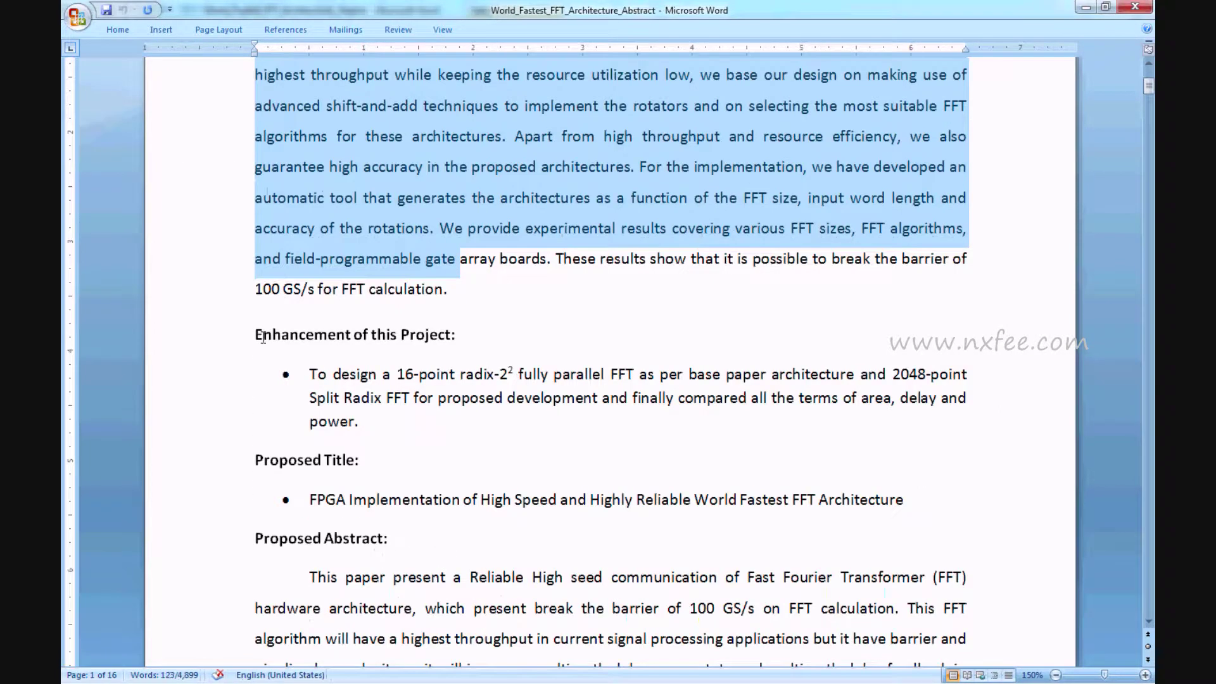
left_click_drag(260, 336, 364, 423)
Highlight the Proposed Title and Proposed Abstract sections of the abstract document.
scroll(365, 423, "down", 4)
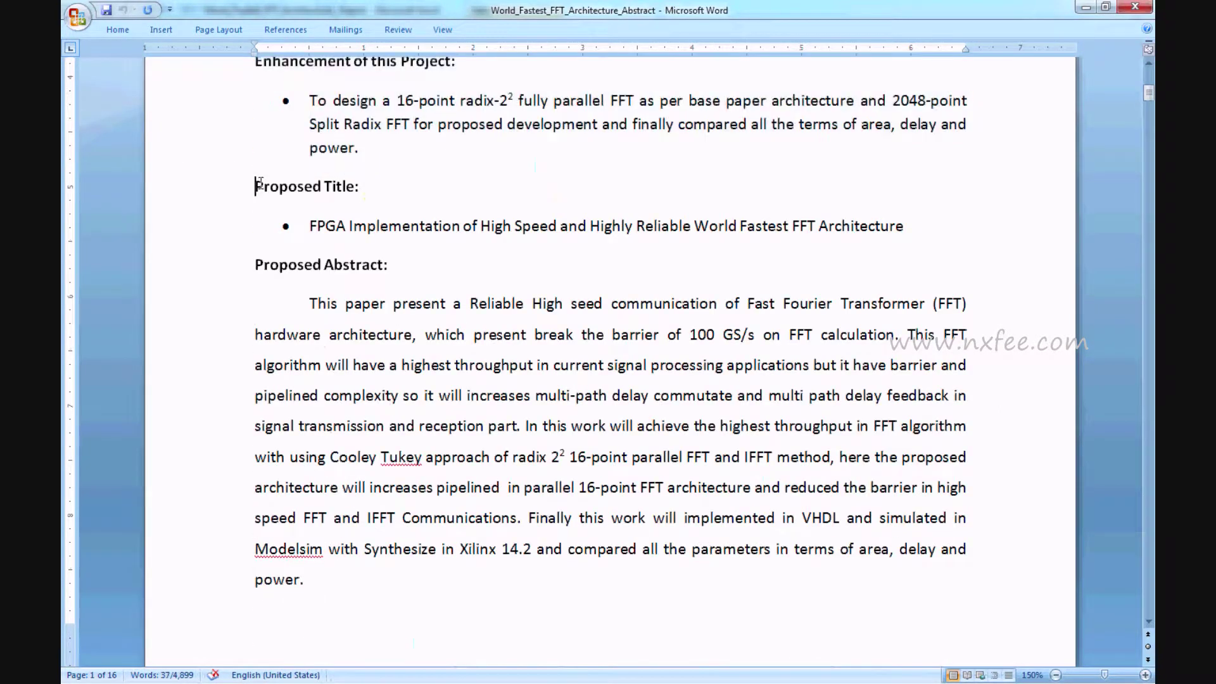
left_click_drag(254, 185, 402, 232)
left_click_drag(258, 264, 439, 549)
Highlight passages on the pages after the Proposed Abstract, ending with the "PROPOSED FULLY PARALLEL FFT ARCHITECTURES" heading.
scroll(380, 426, "down", 10)
left_click_drag(252, 163, 438, 547)
scroll(434, 536, "down", 20)
scroll(428, 531, "down", 15)
left_click_drag(251, 220, 529, 323)
left_click_drag(255, 353, 466, 602)
scroll(424, 519, "down", 6)
left_click(233, 216)
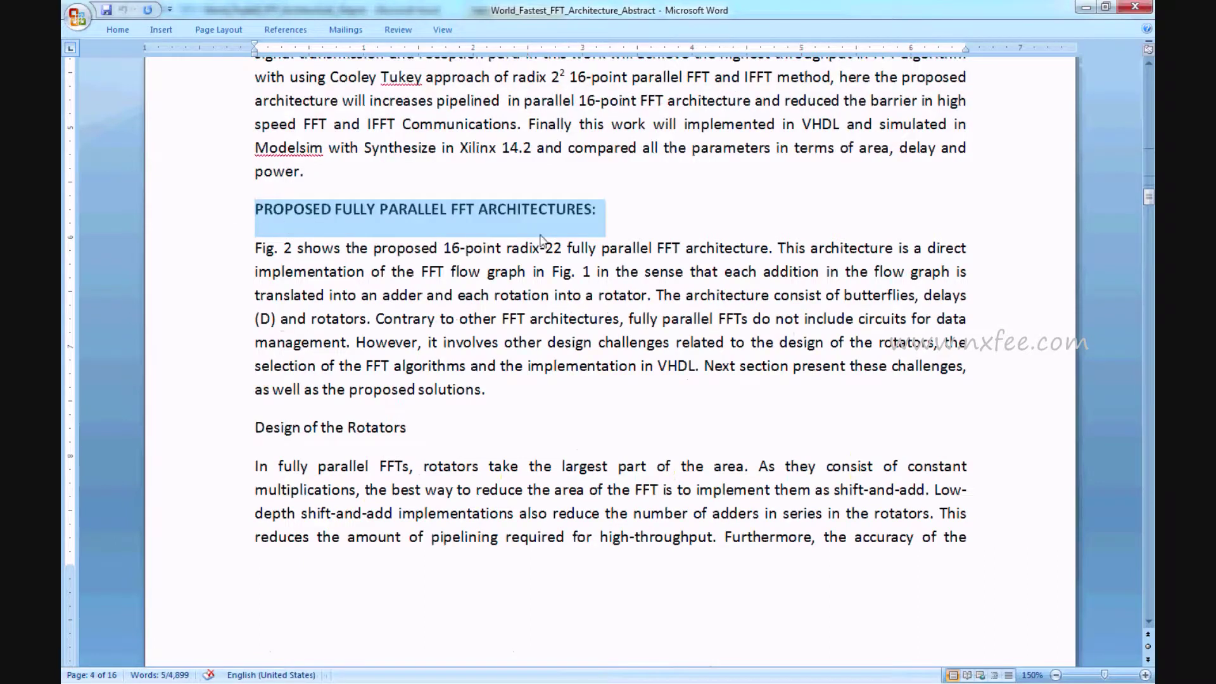
View the Figure 2 hardware architecture and highlight text in the Split Radix FFT section.
scroll(485, 379, "down", 12)
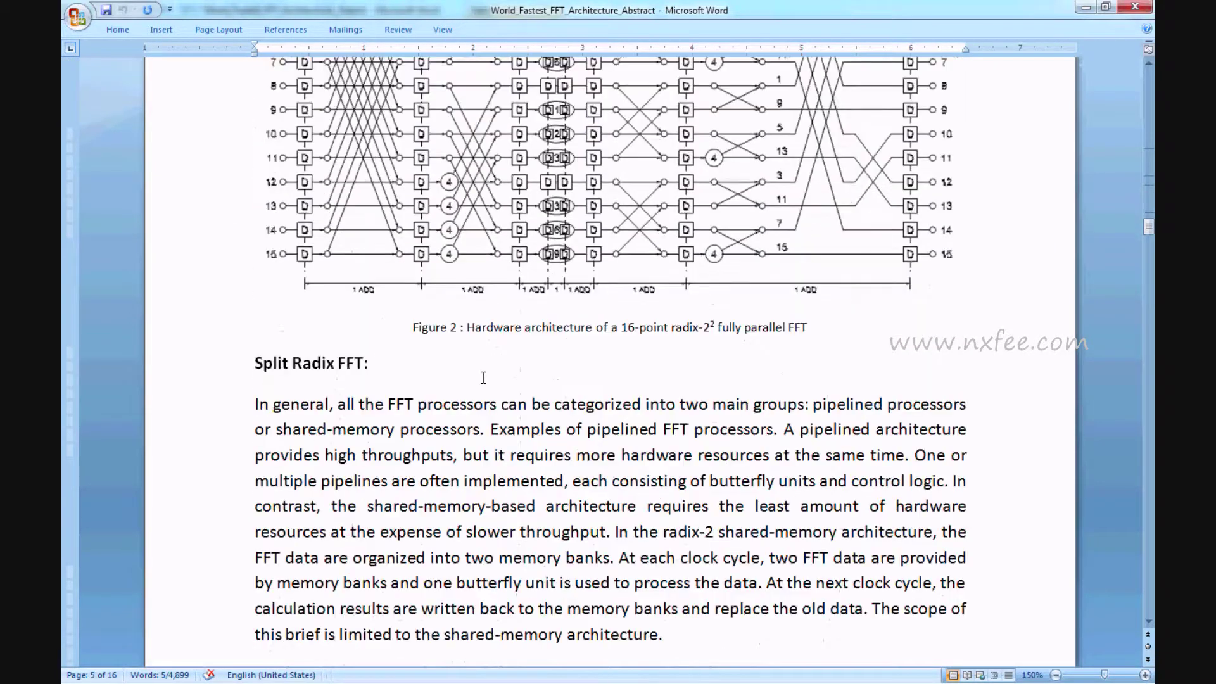
scroll(484, 378, "down", 1)
left_click_drag(251, 307, 489, 503)
scroll(485, 499, "down", 6)
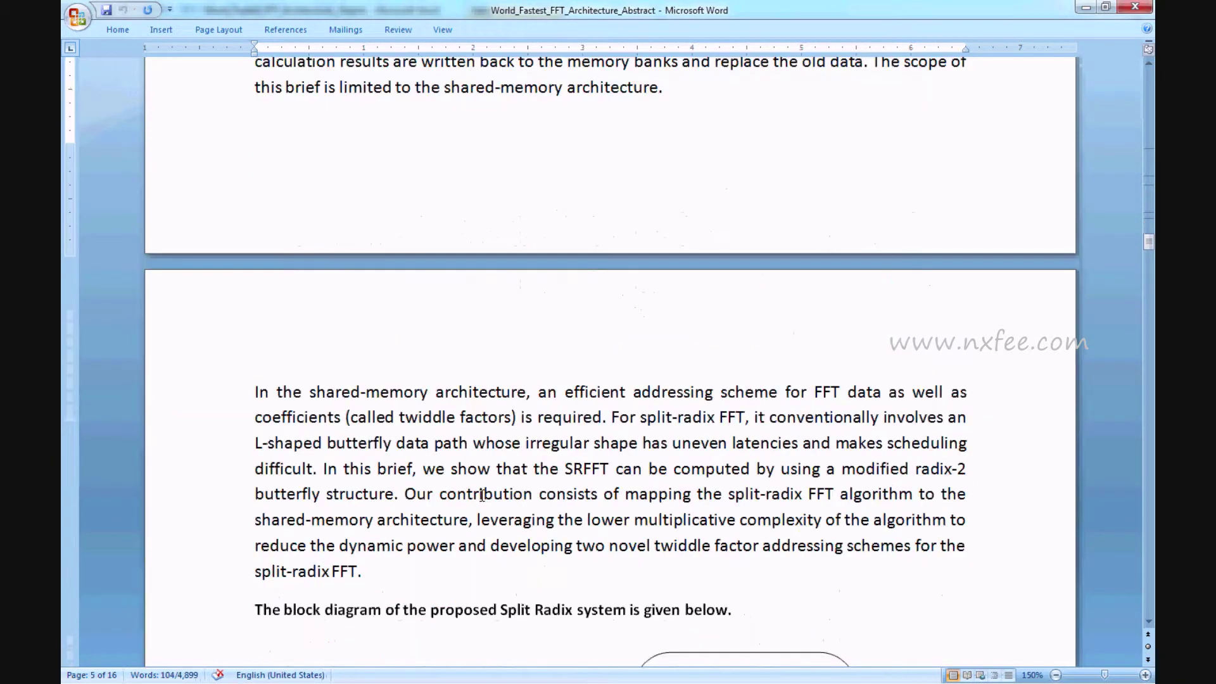
View the Table 1 pin description and highlight the opening text of the Numerical control oscillator section.
scroll(482, 494, "down", 18)
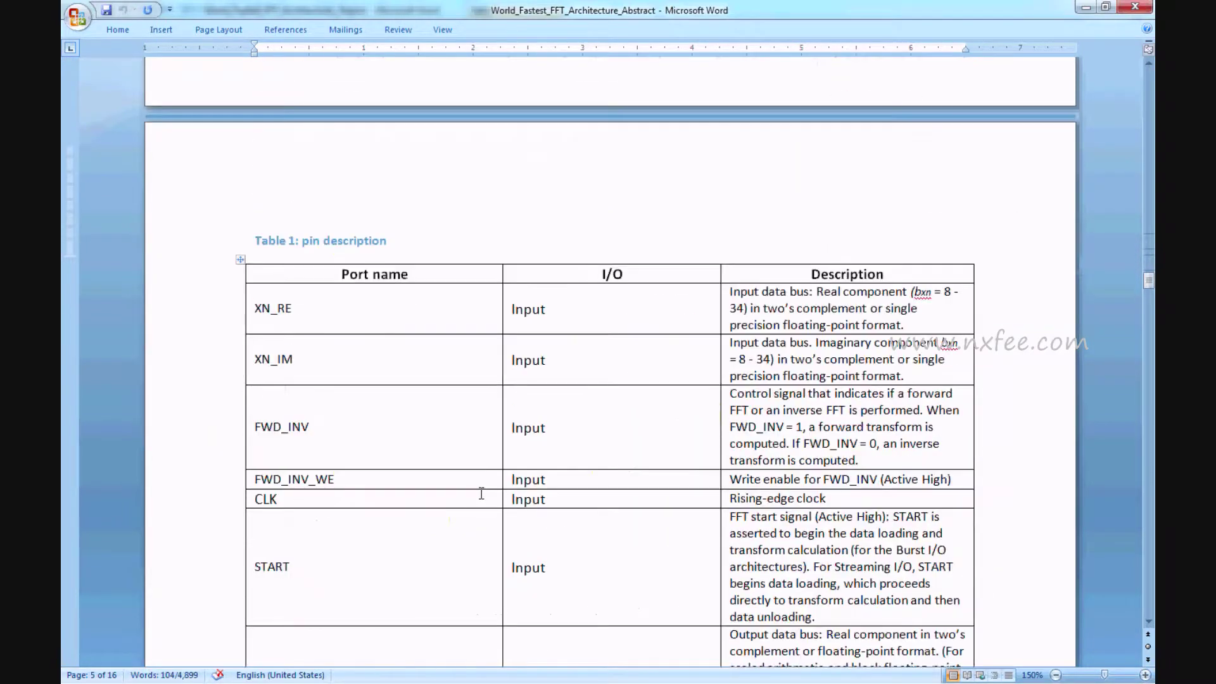
scroll(493, 382, "down", 3)
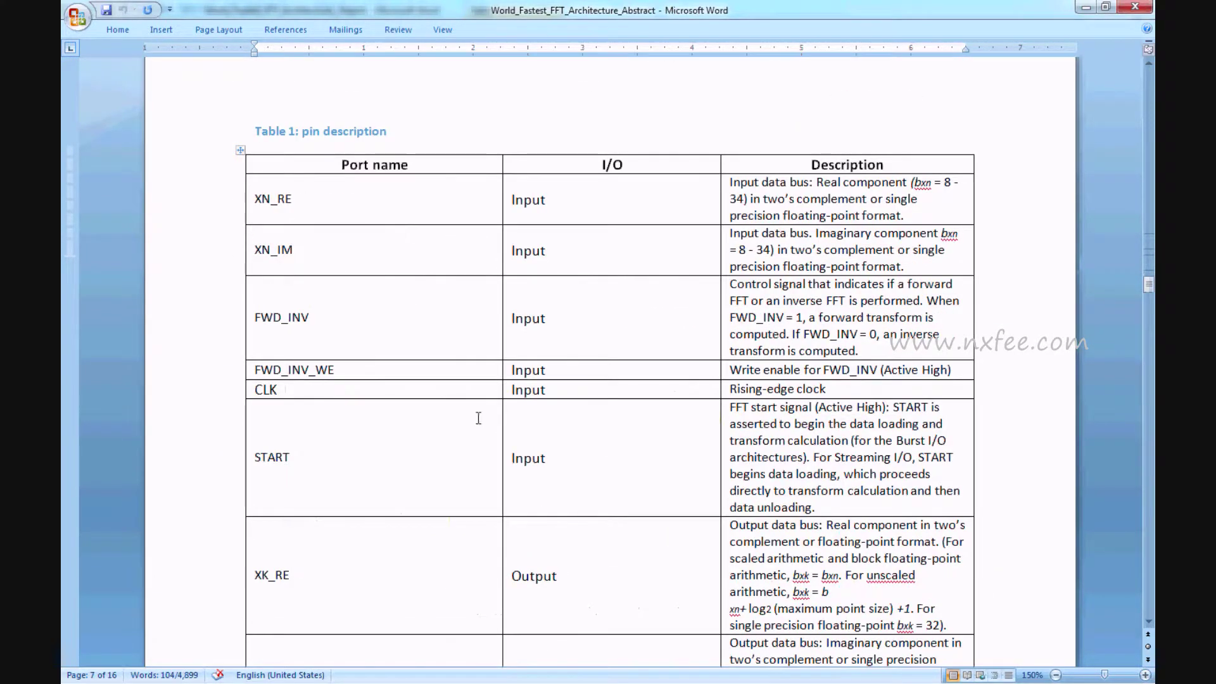
scroll(479, 419, "down", 20)
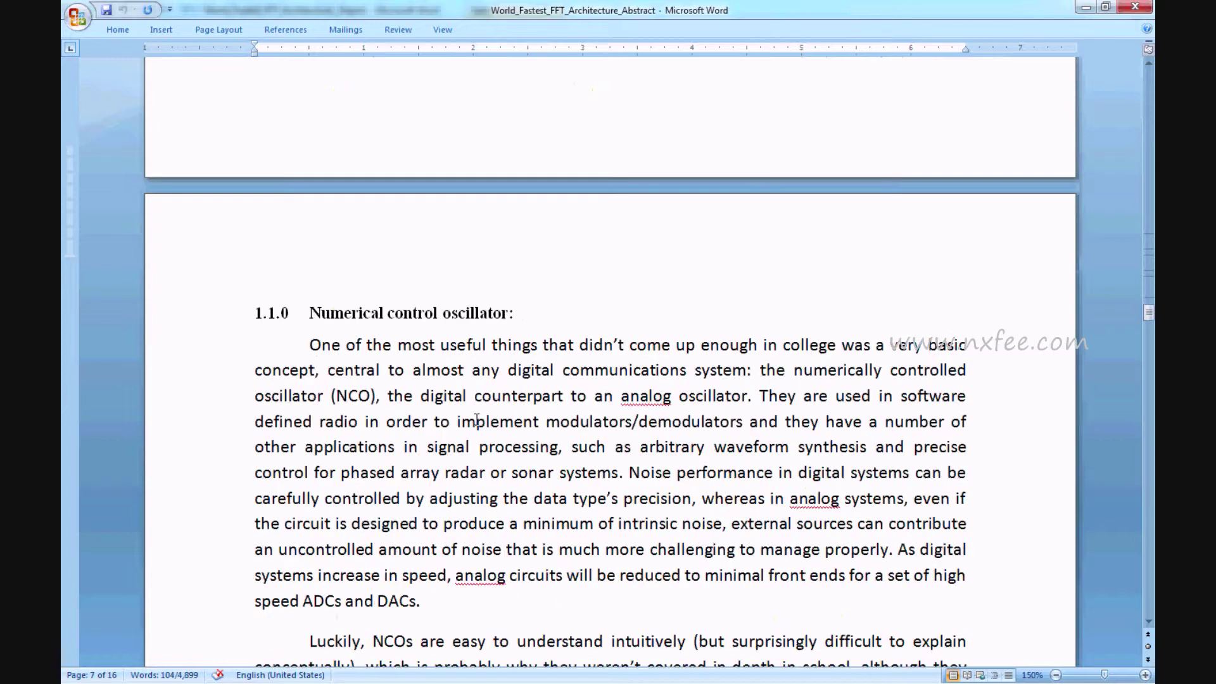
left_click_drag(313, 203, 589, 556)
Go past the lookup table discussion and highlight the Fast Fourier Transform heading in section 1.1.1.
scroll(558, 539, "down", 20)
scroll(551, 528, "down", 20)
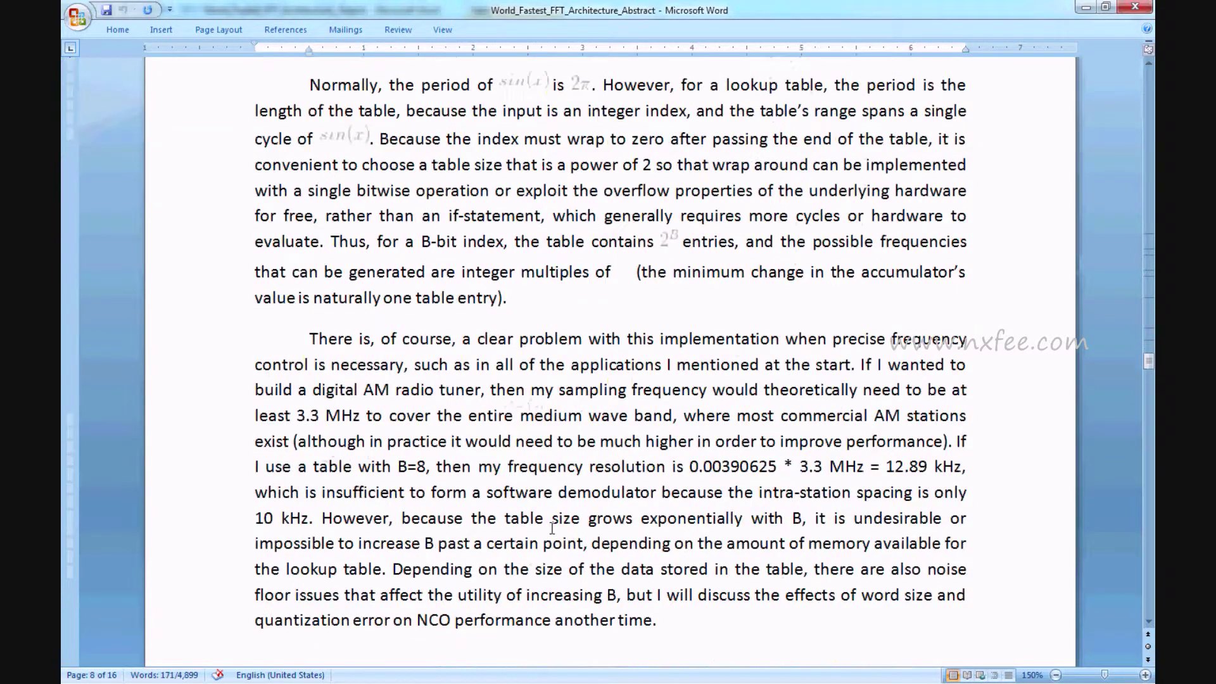
scroll(552, 528, "down", 2)
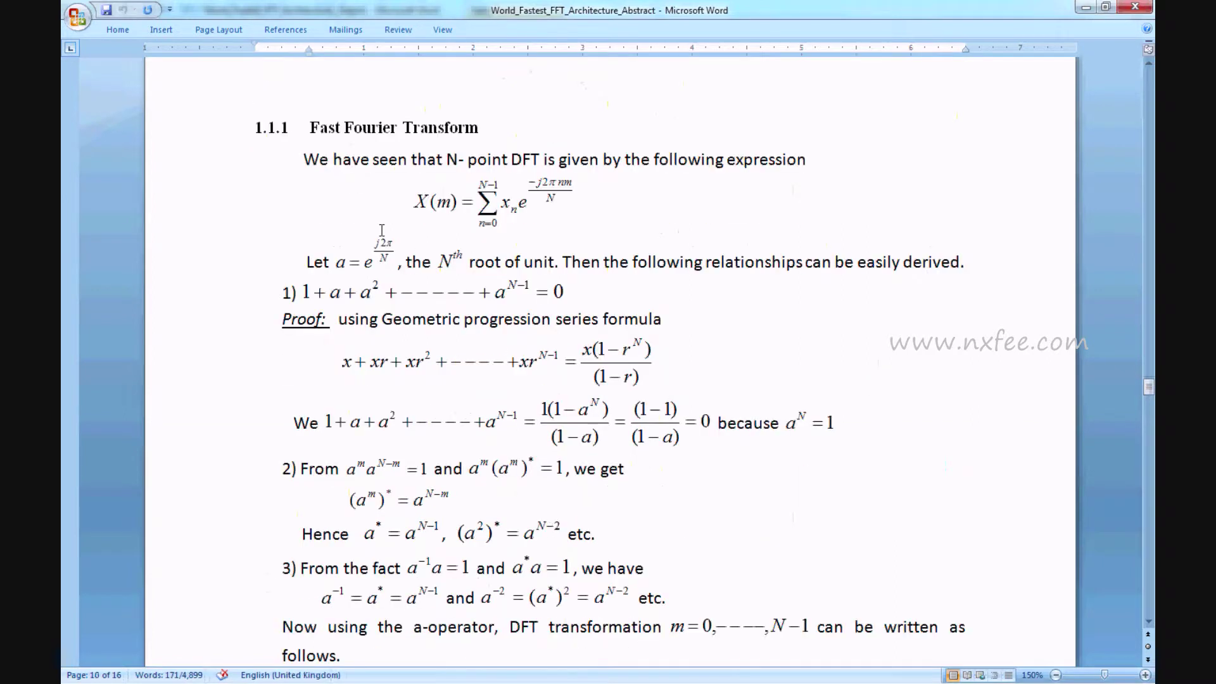
left_click(551, 144)
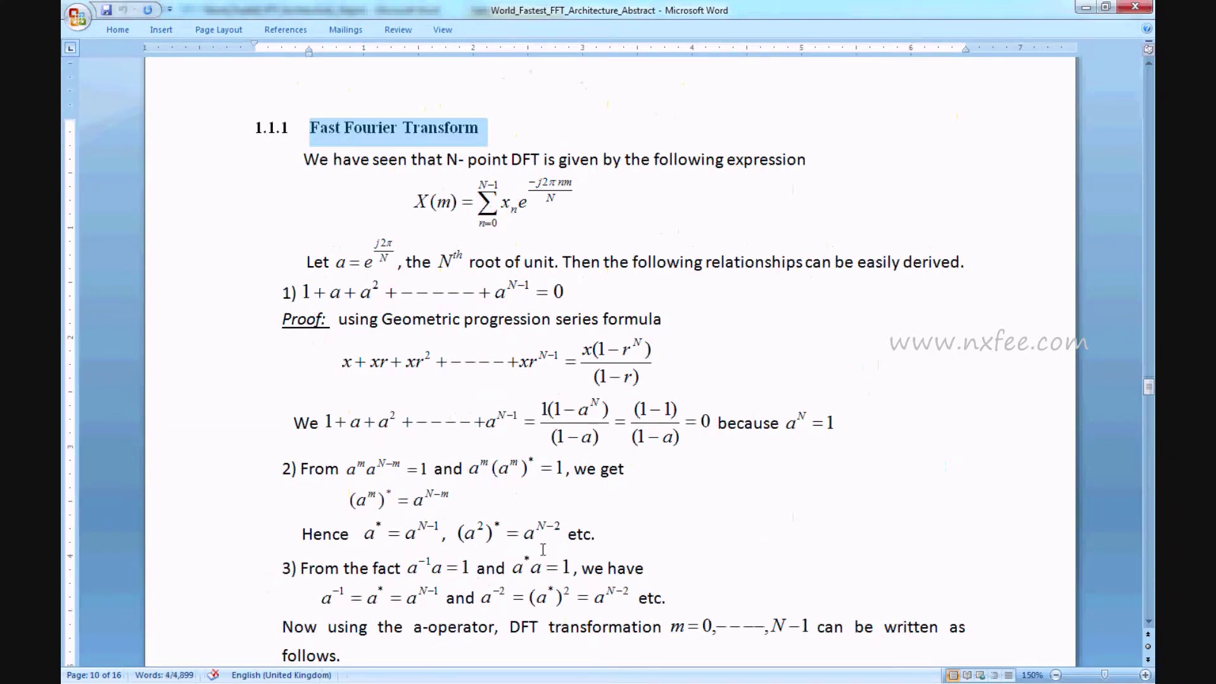
Highlight the Advantages list and the beginning of the Literature Survey after the radix-4 sections, ending at the reference list.
scroll(541, 548, "down", 20)
scroll(541, 549, "down", 20)
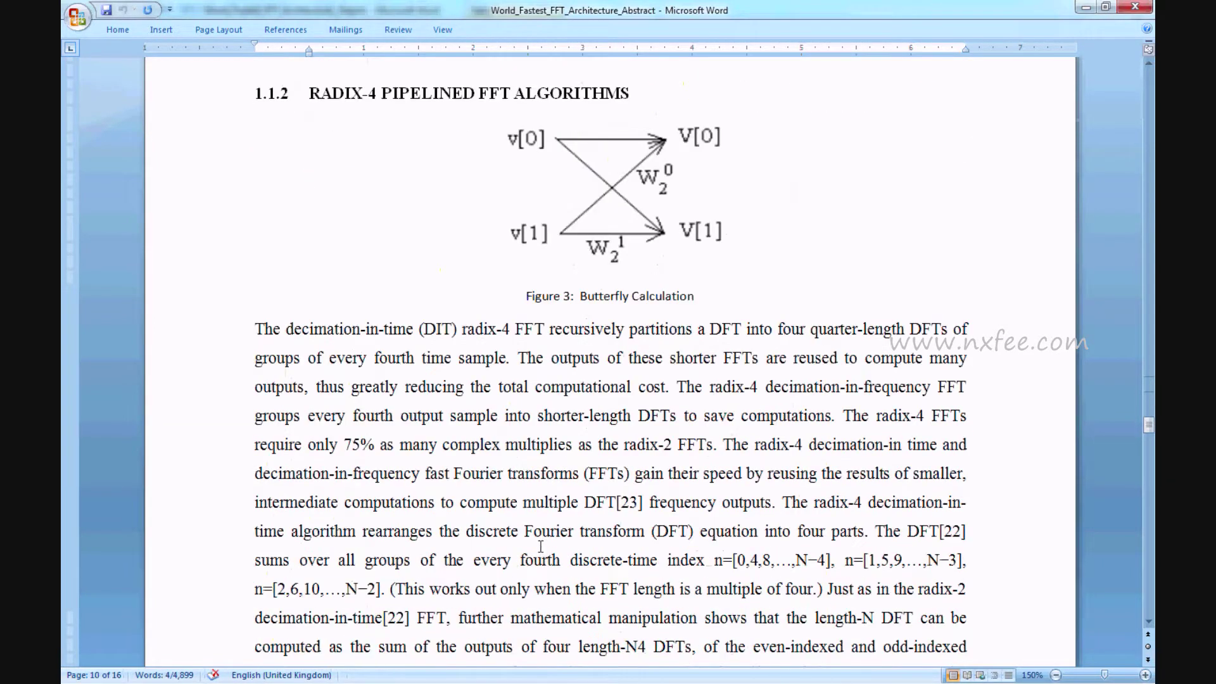
scroll(539, 549, "down", 20)
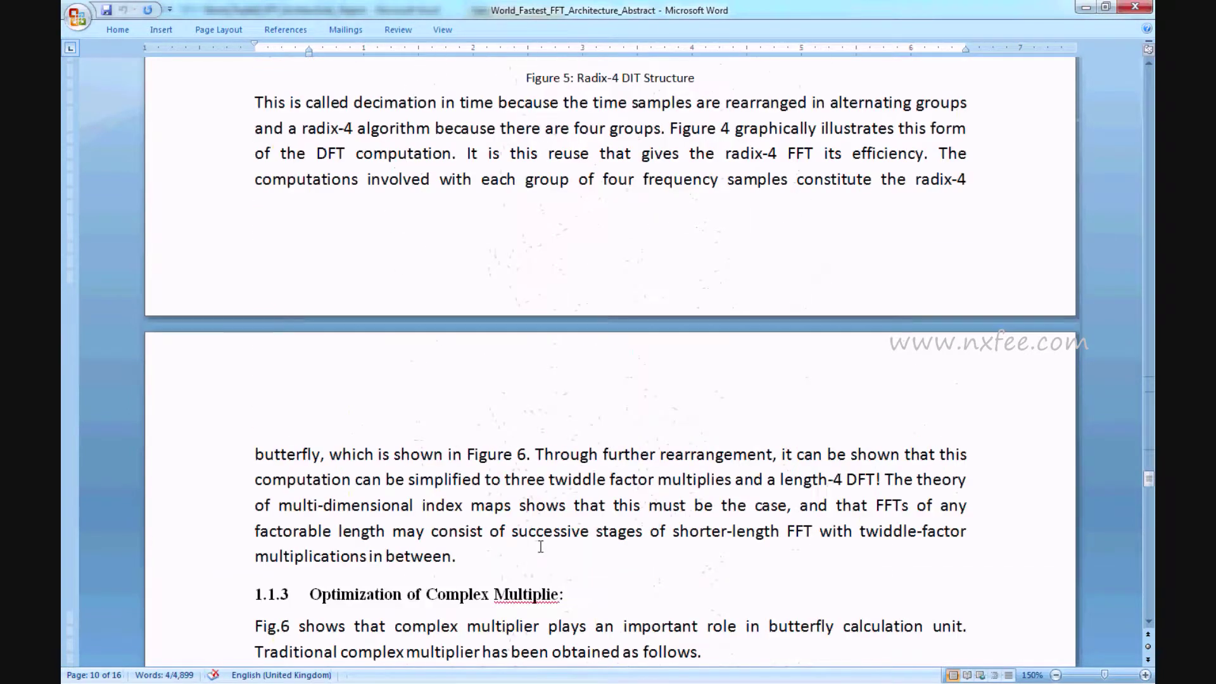
scroll(540, 546, "down", 5)
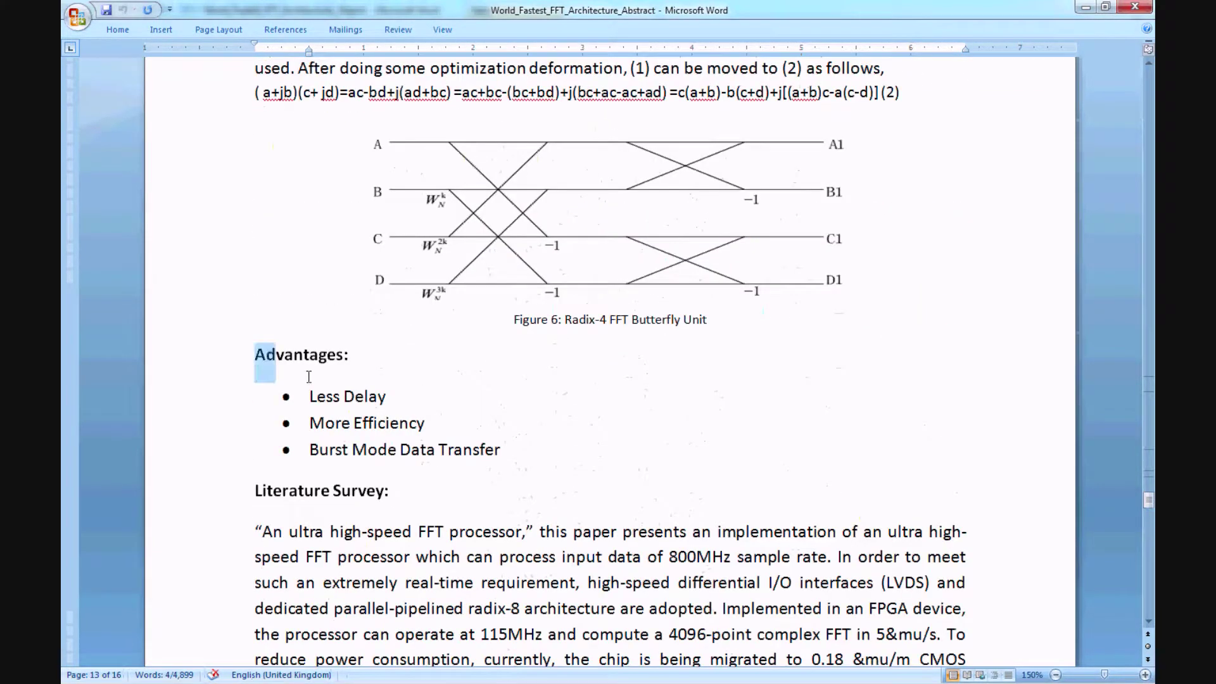
left_click_drag(309, 376, 437, 427)
left_click(427, 533)
left_click_drag(347, 532, 476, 583)
scroll(481, 580, "down", 20)
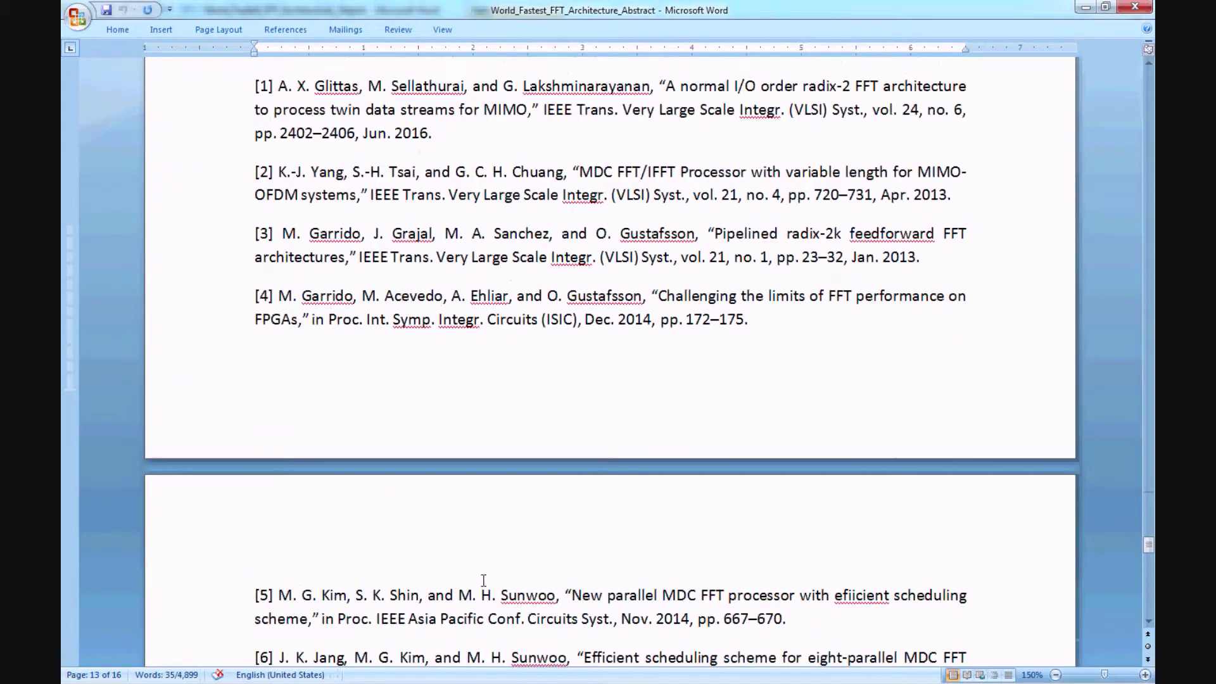